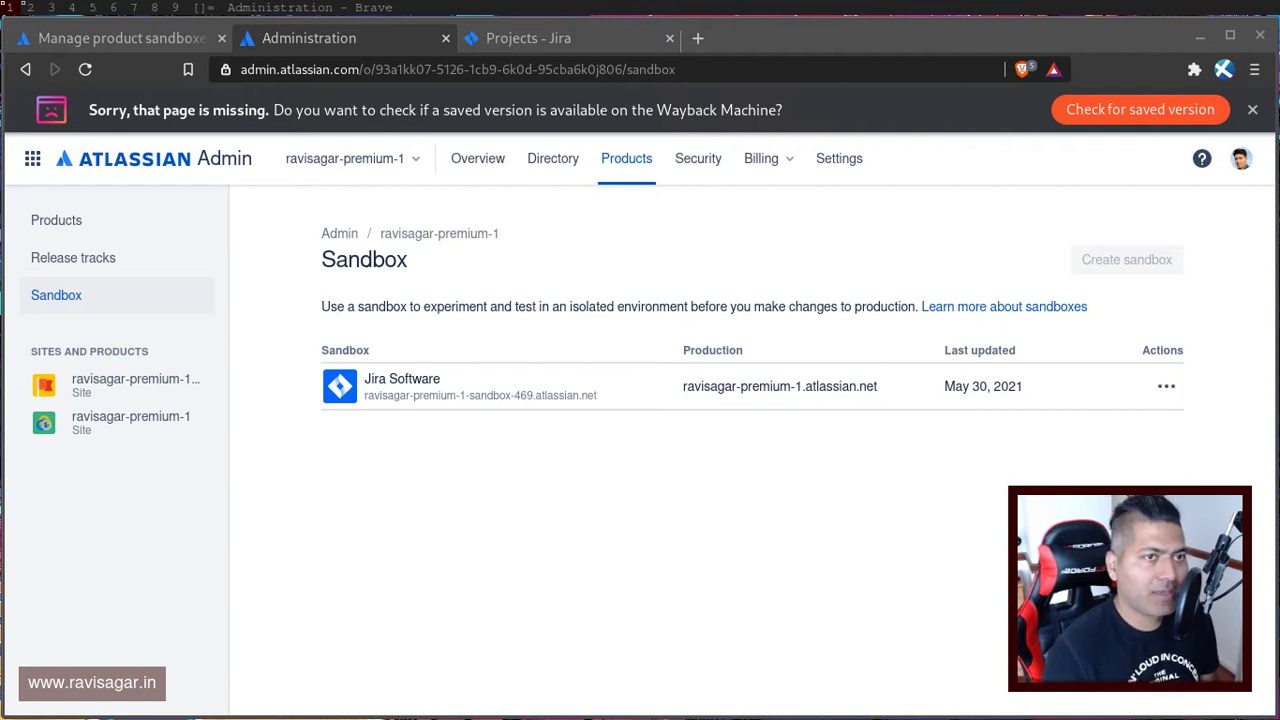
# Read the Manage product sandboxes article, noting sandboxes require Premium or Enterprise plans.
pyautogui.click(155, 40)
pyautogui.scroll(15, 417, 314)
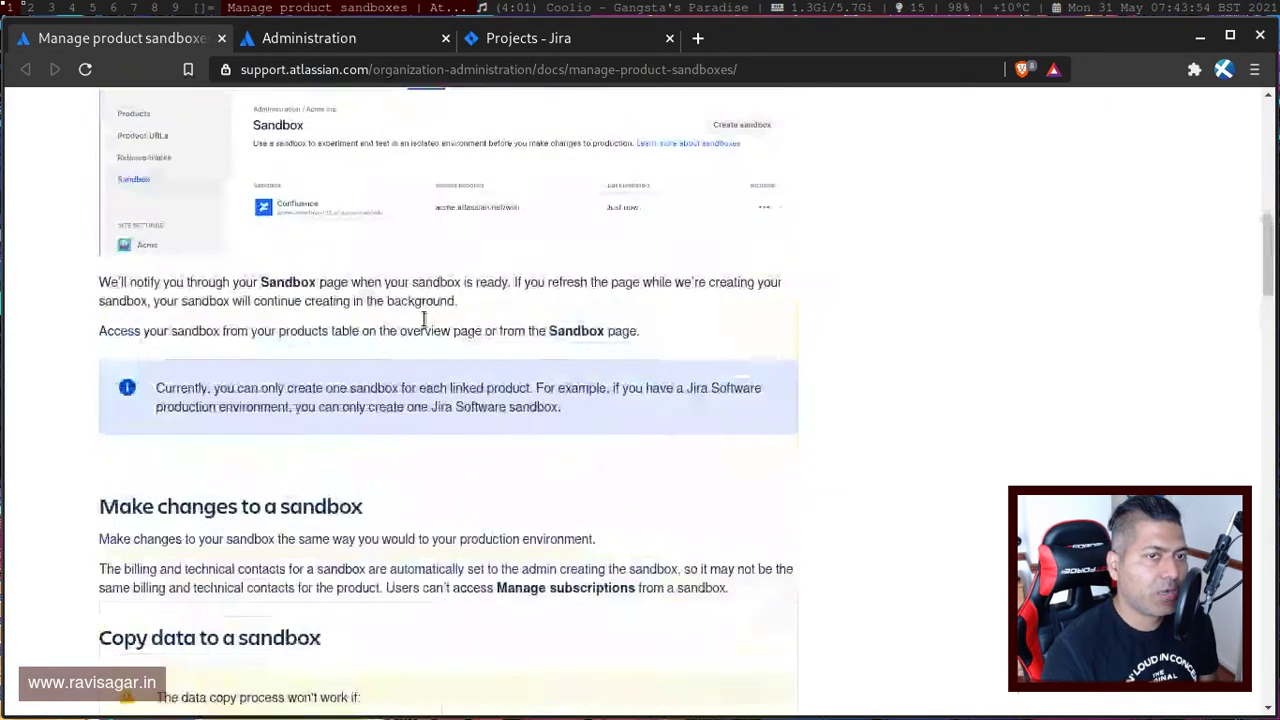
pyautogui.scroll(3, 423, 322)
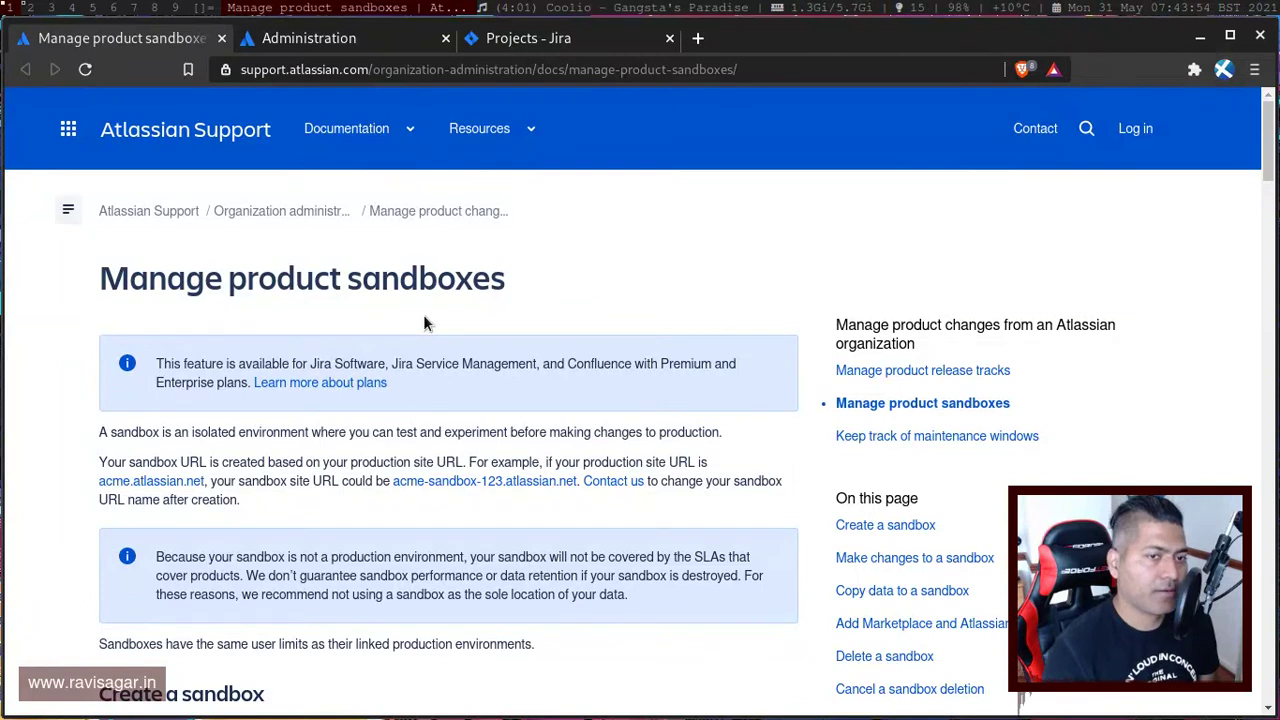
pyautogui.scroll(-3, 423, 322)
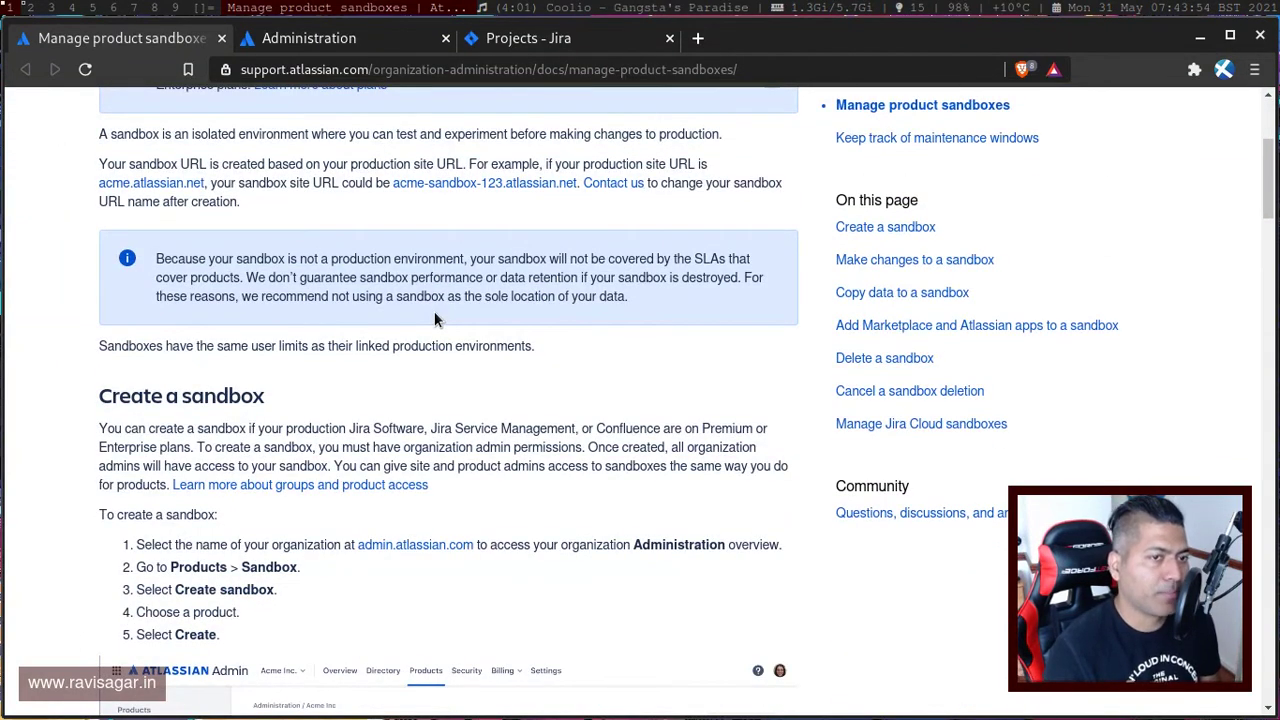
pyautogui.scroll(-8, 434, 318)
pyautogui.scroll(-3, 434, 318)
pyautogui.scroll(-3, 434, 318)
pyautogui.scroll(1, 434, 318)
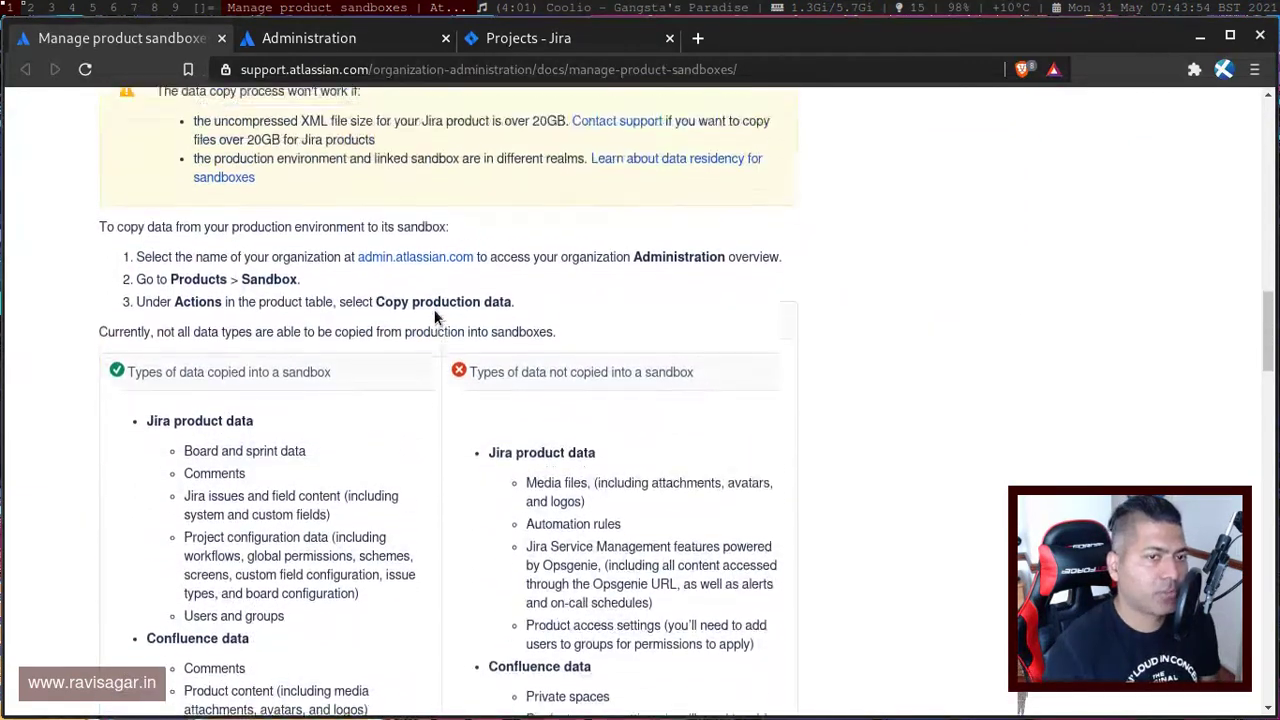
pyautogui.scroll(1, 434, 318)
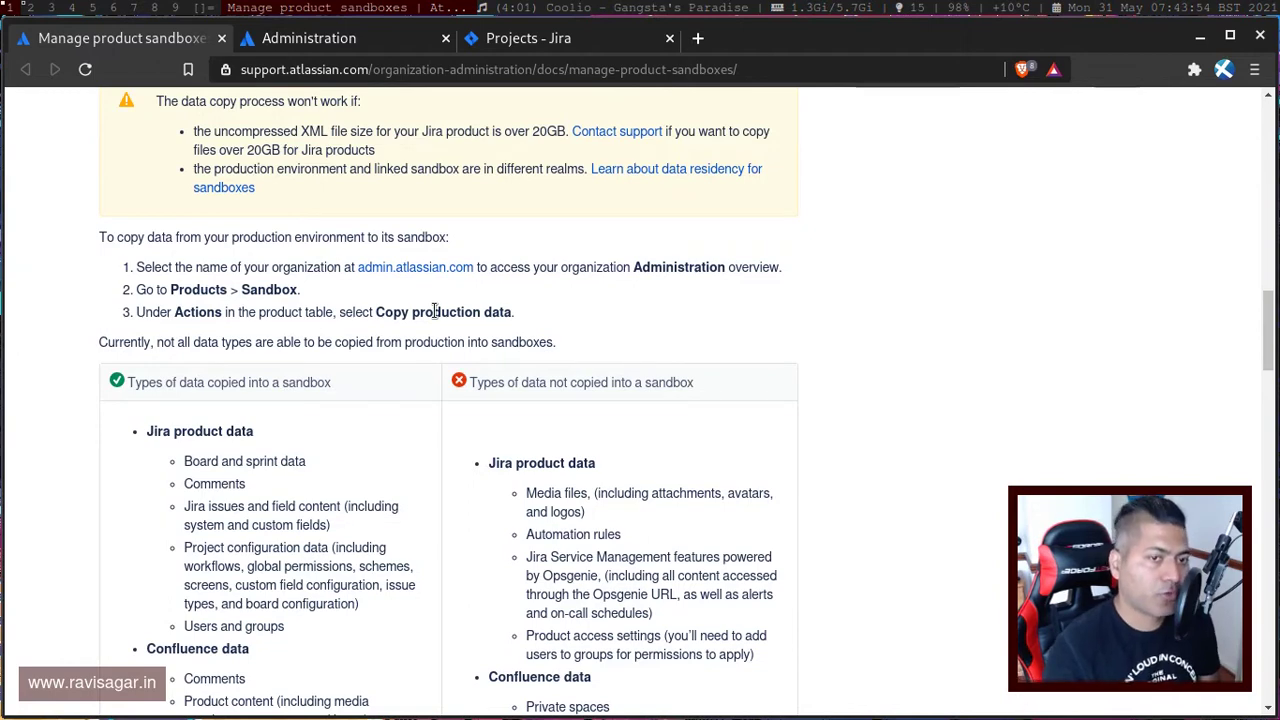
pyautogui.scroll(10, 434, 311)
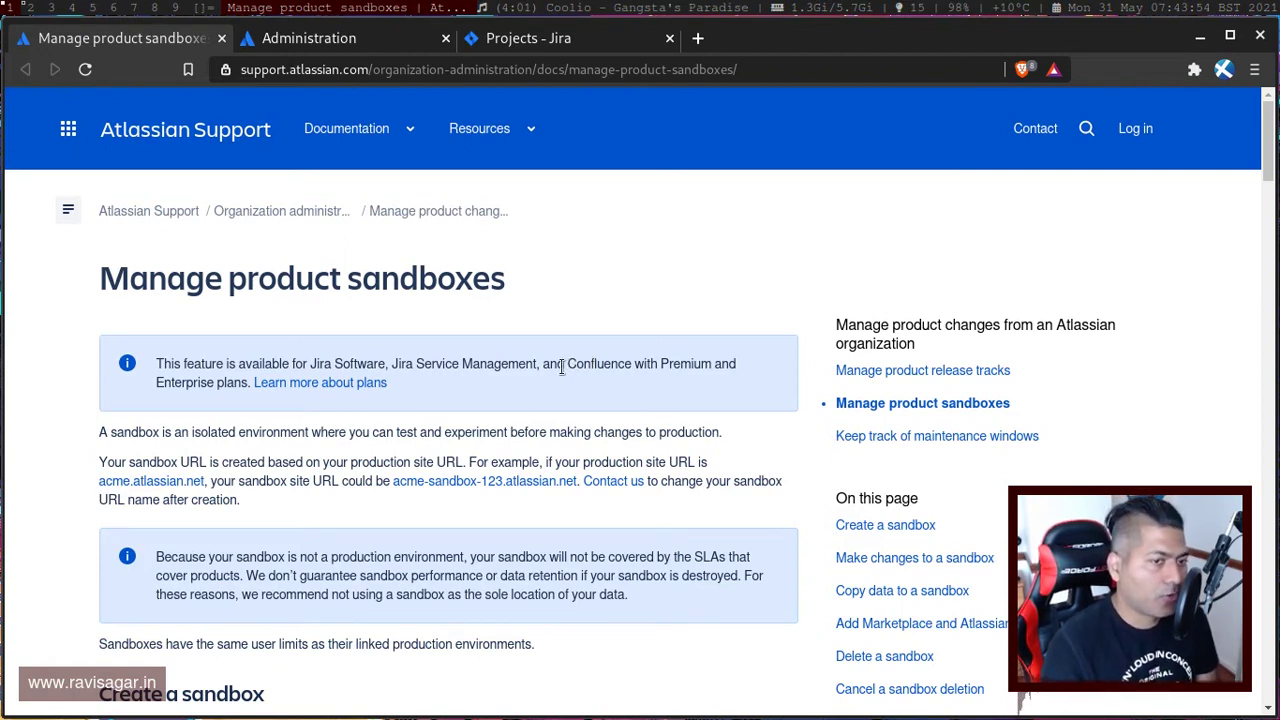
# Highlight 'Media files' and 'Automation rules' in the Types of data not copied table.
pyautogui.scroll(-6, 562, 367)
pyautogui.scroll(-10, 562, 367)
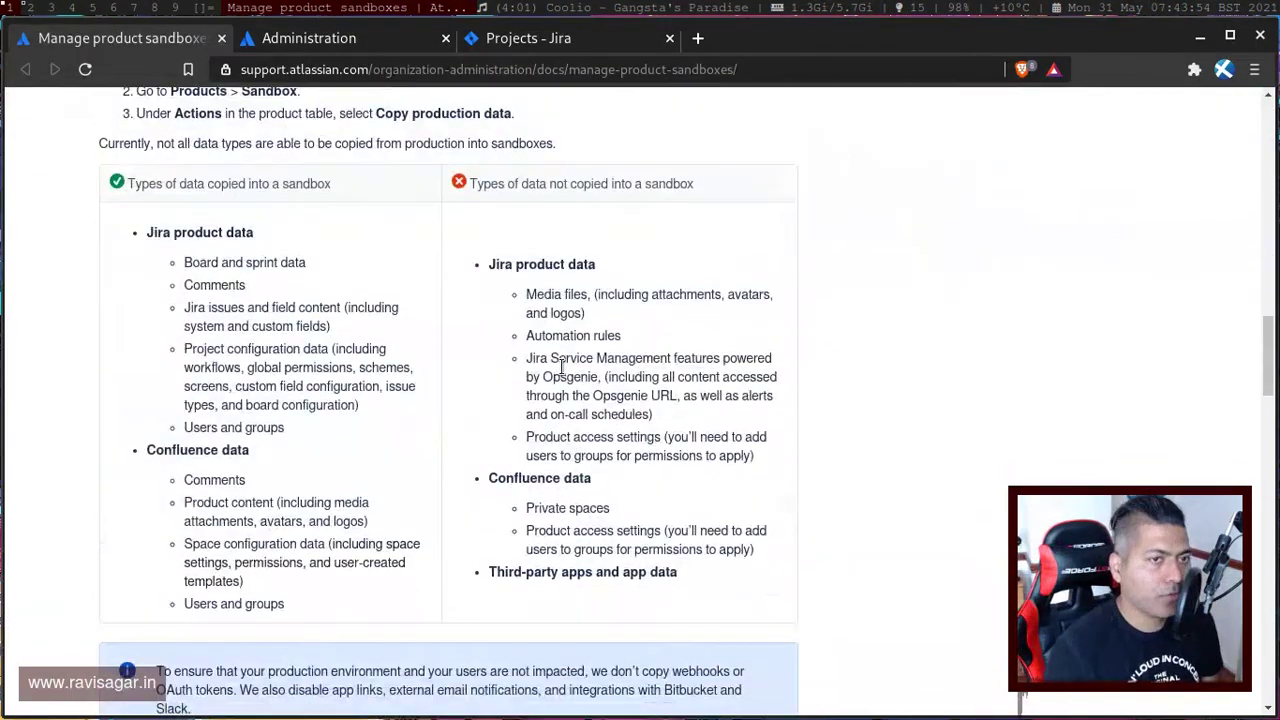
pyautogui.scroll(2, 562, 367)
pyautogui.scroll(3, 562, 367)
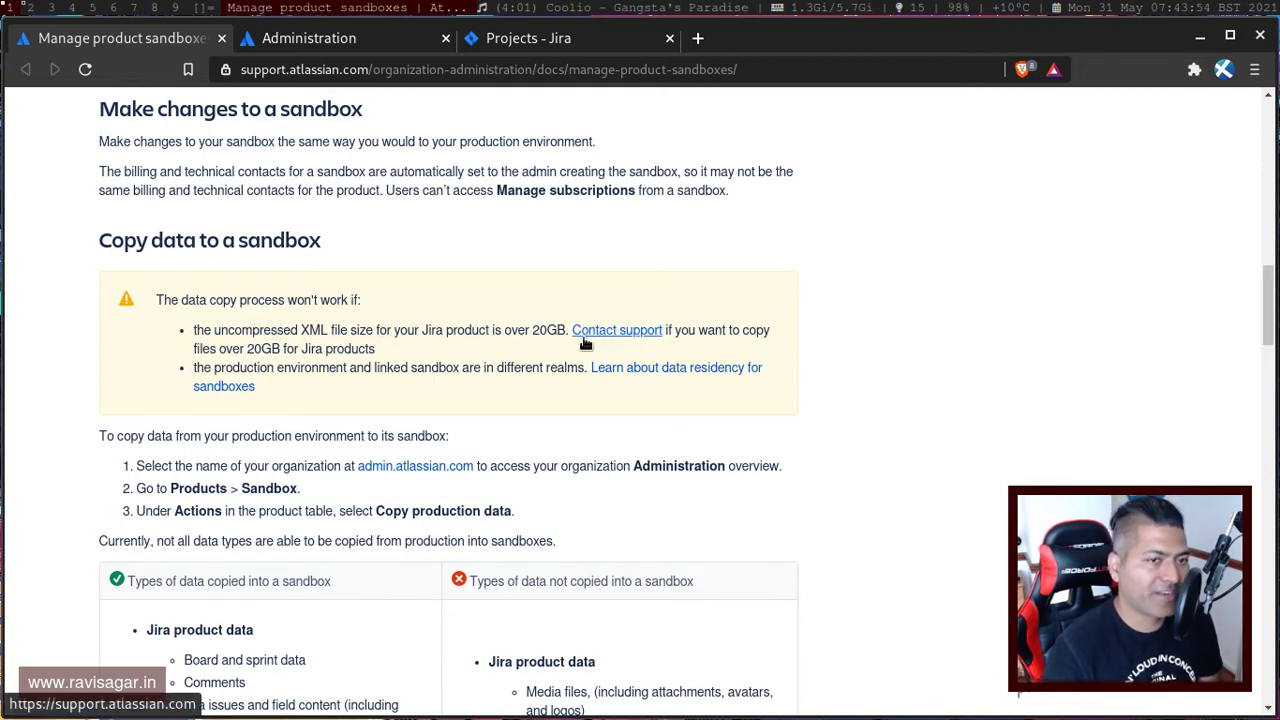
pyautogui.scroll(-4, 347, 355)
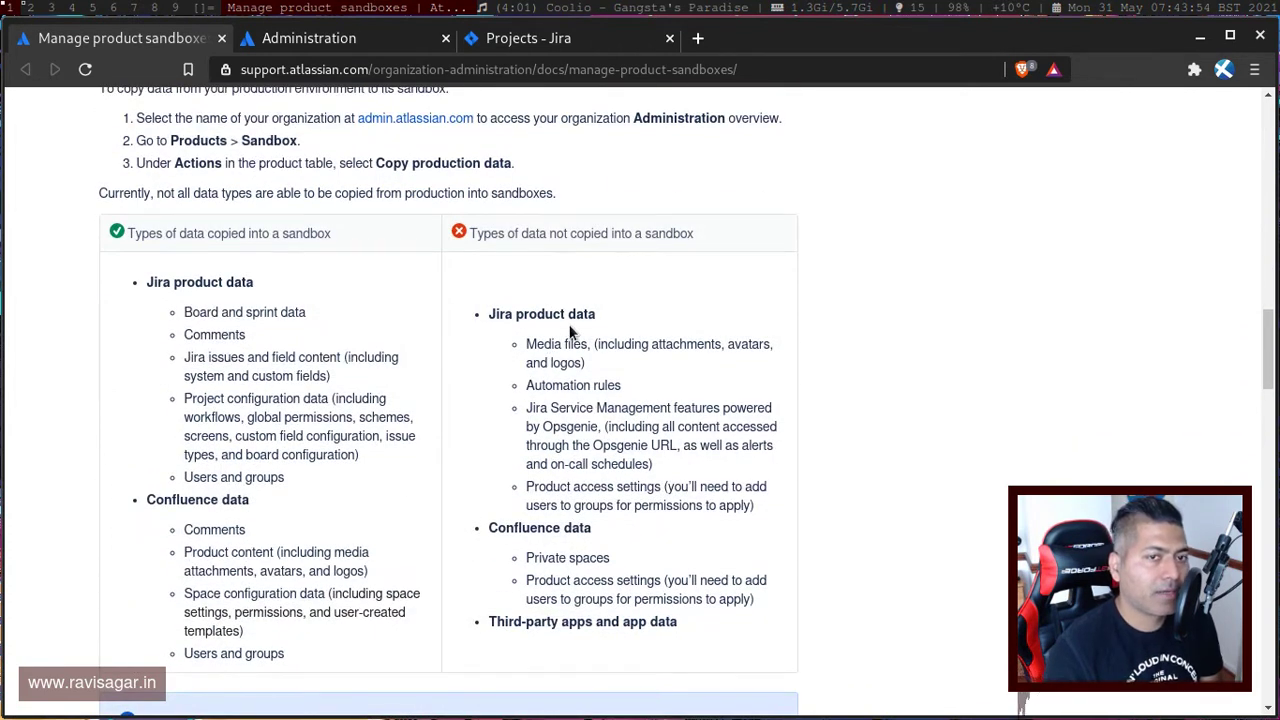
pyautogui.moveTo(580, 362); pyautogui.dragTo(512, 337)
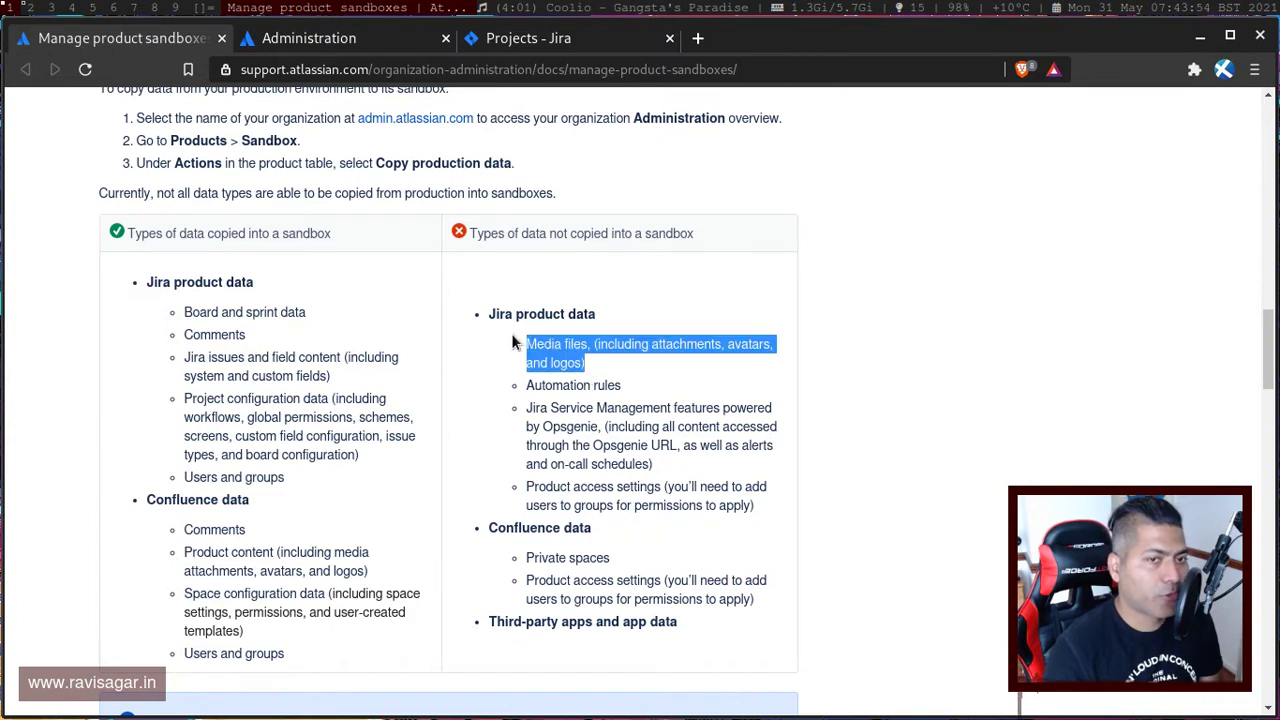
pyautogui.moveTo(597, 386); pyautogui.dragTo(546, 381)
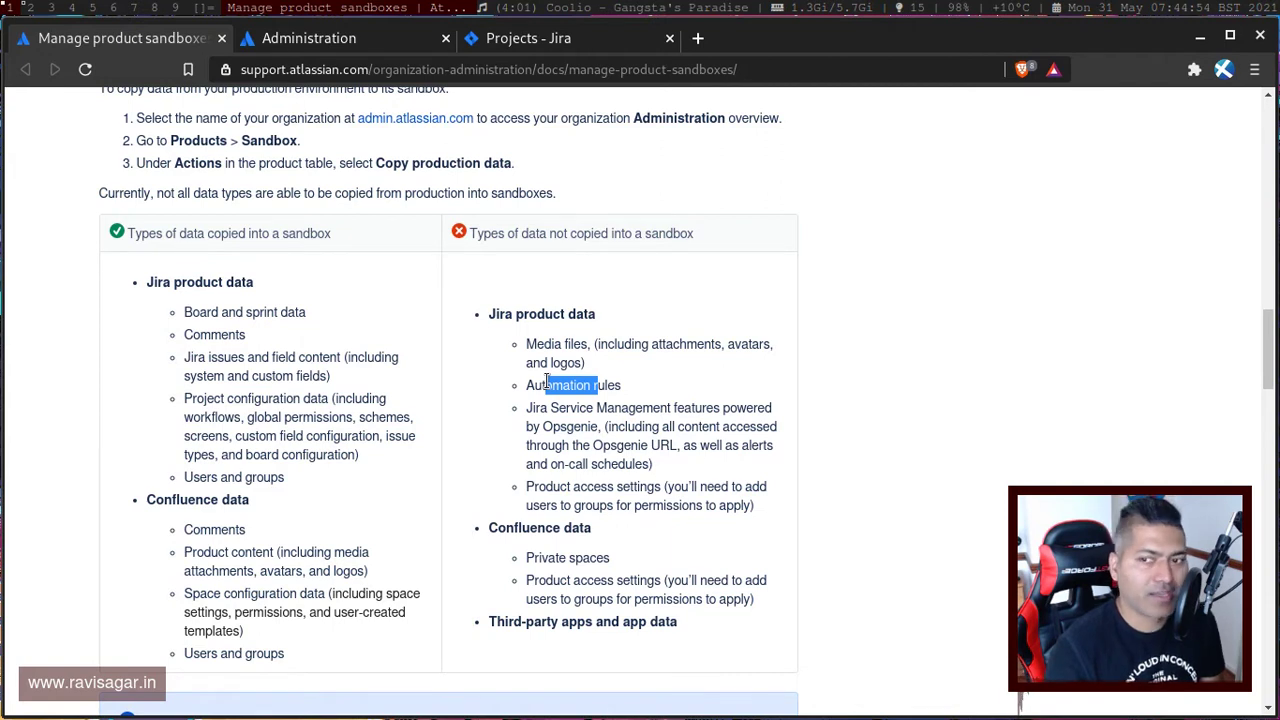
pyautogui.scroll(-4, 546, 381)
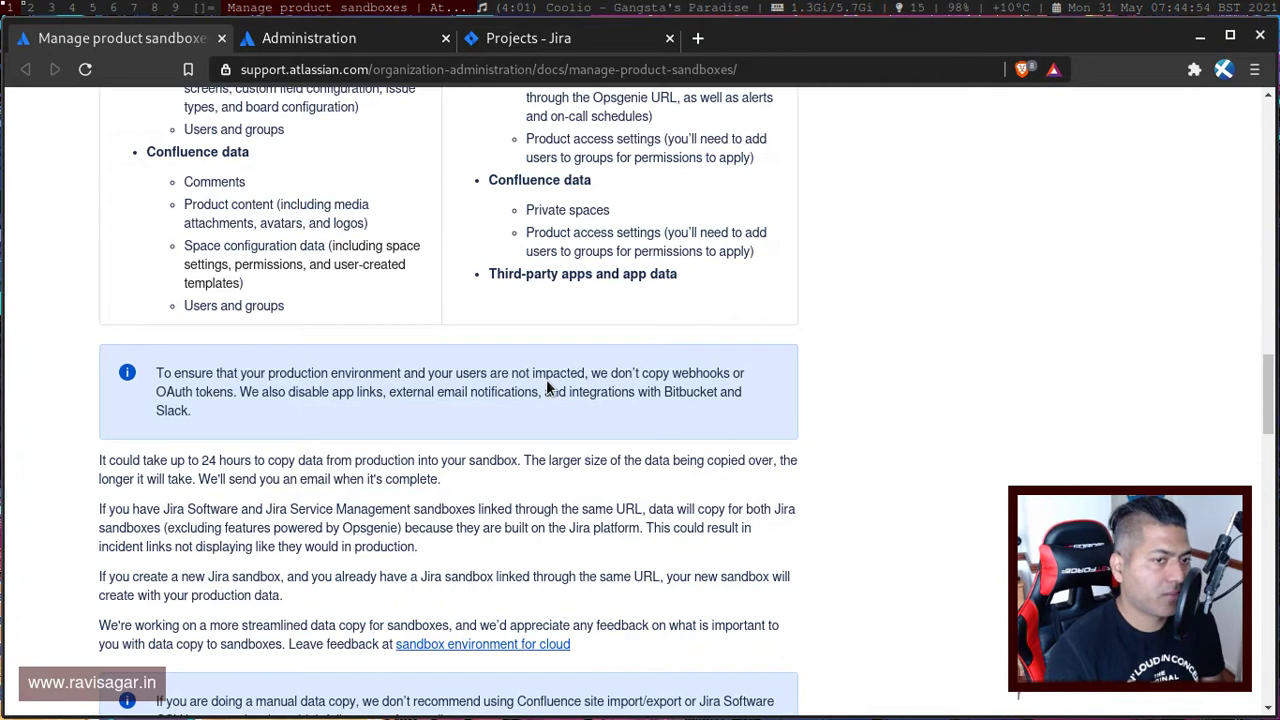
pyautogui.scroll(-4, 546, 383)
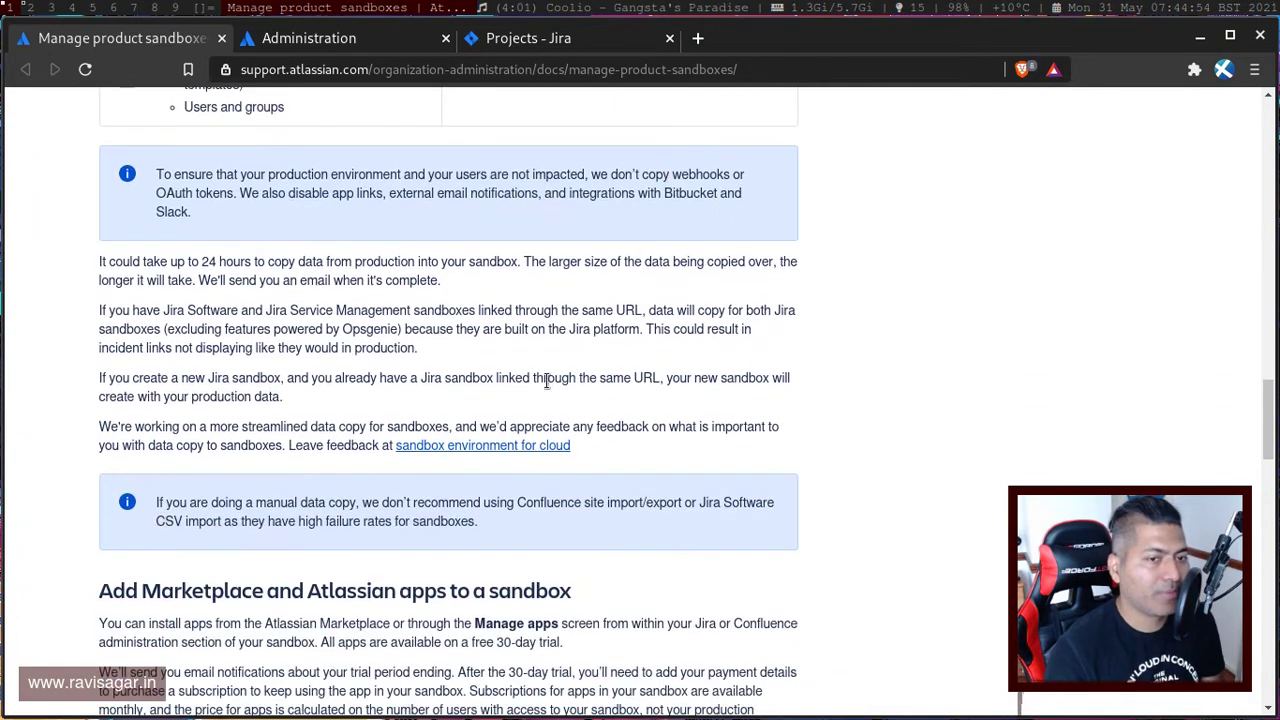
# Review the copy-data notes on webhooks, OAuth tokens and disabled Bitbucket and Slack integrations.
pyautogui.scroll(12, 546, 381)
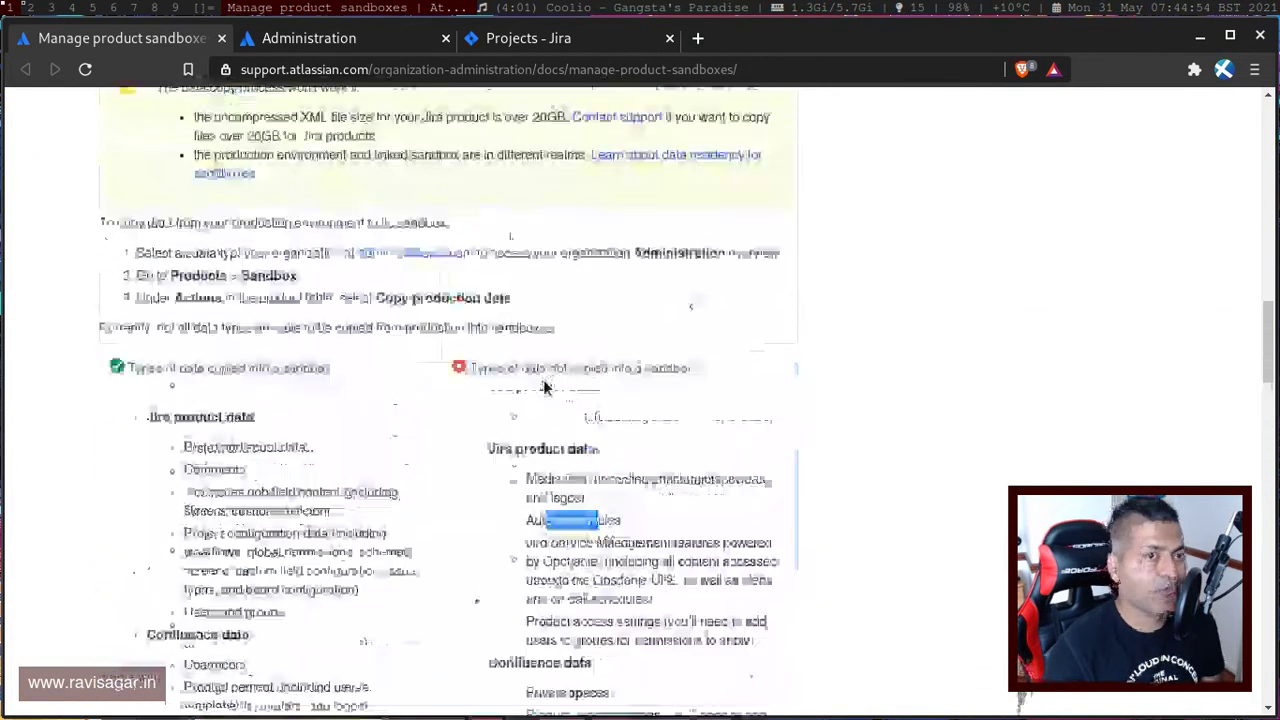
pyautogui.scroll(3, 543, 390)
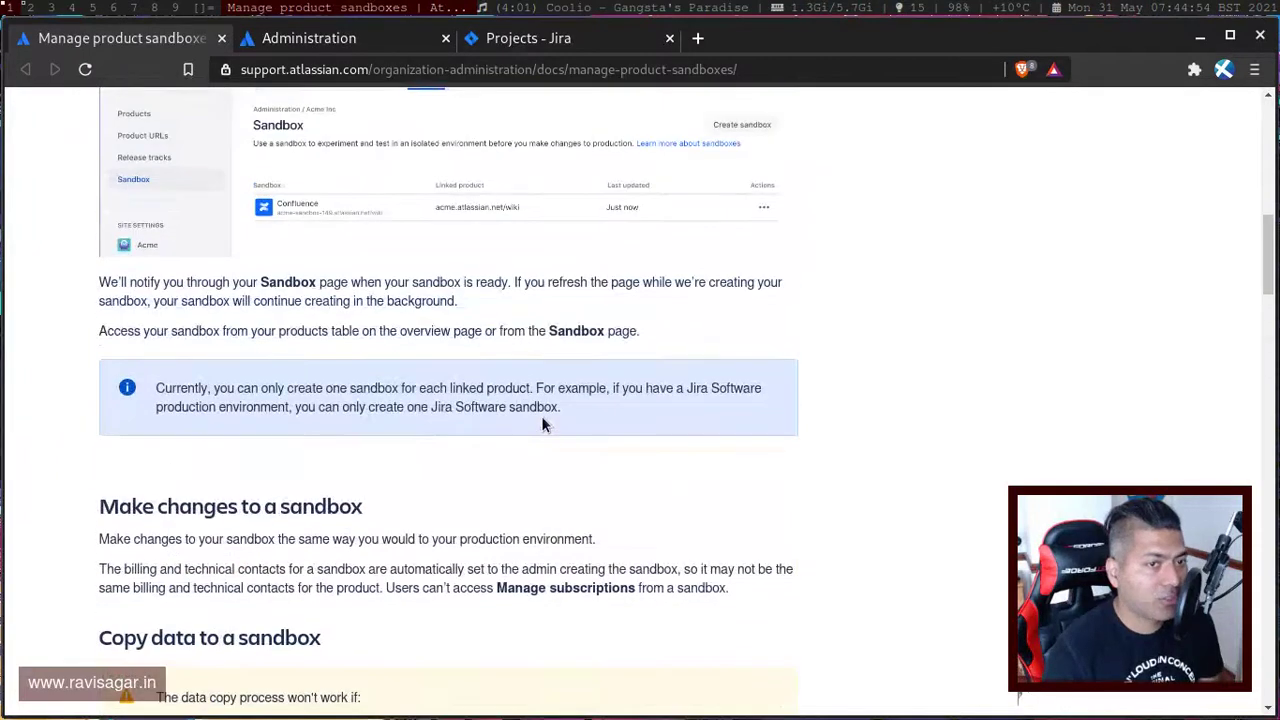
pyautogui.scroll(3, 541, 416)
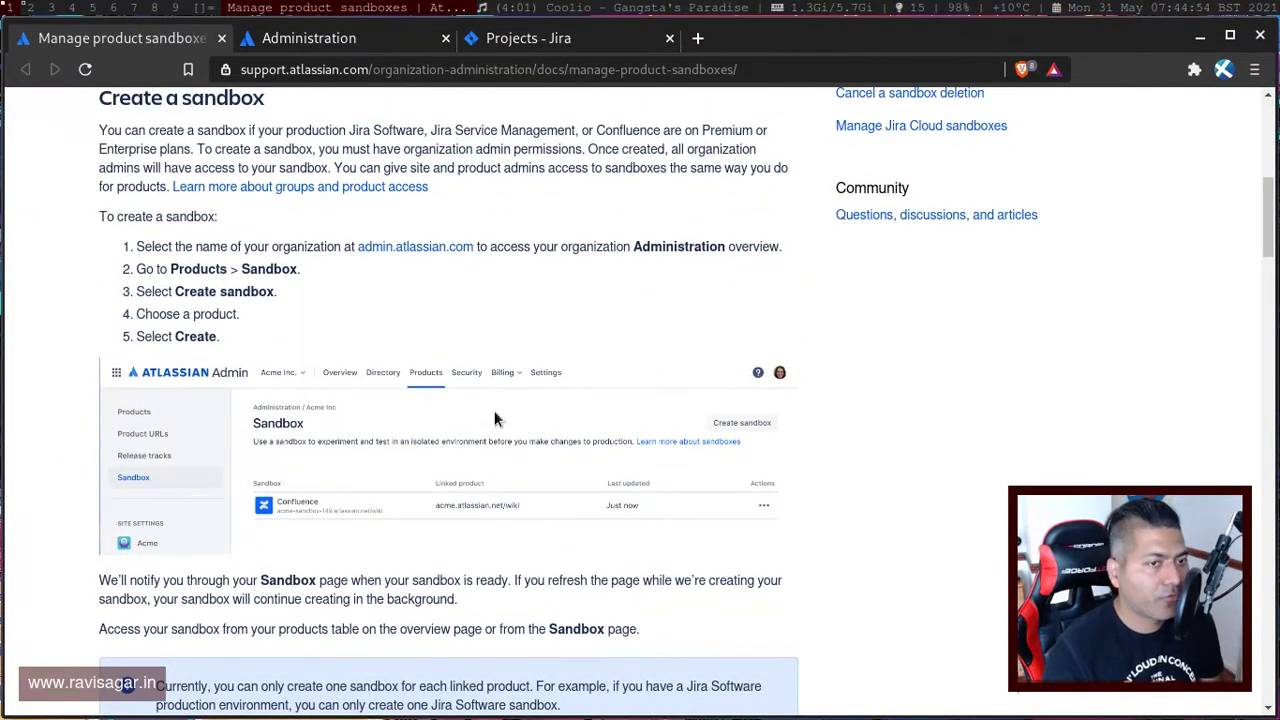
pyautogui.scroll(-5, 494, 418)
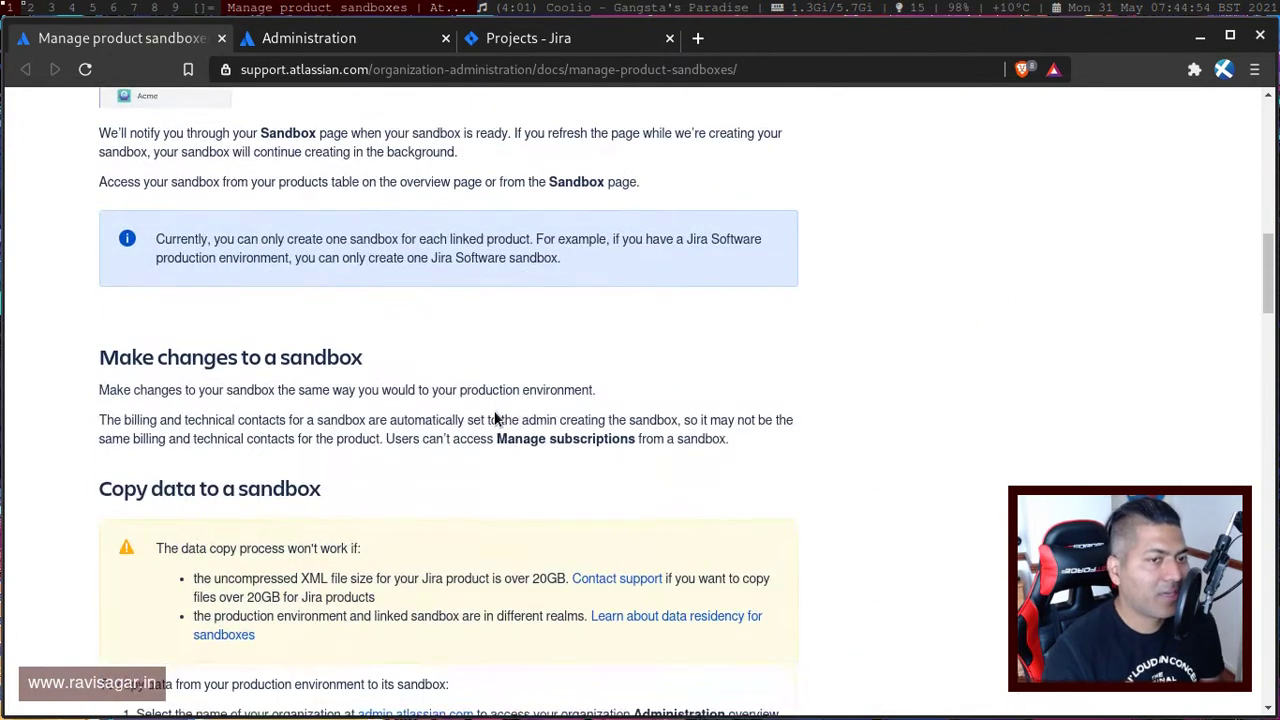
pyautogui.scroll(-4, 494, 418)
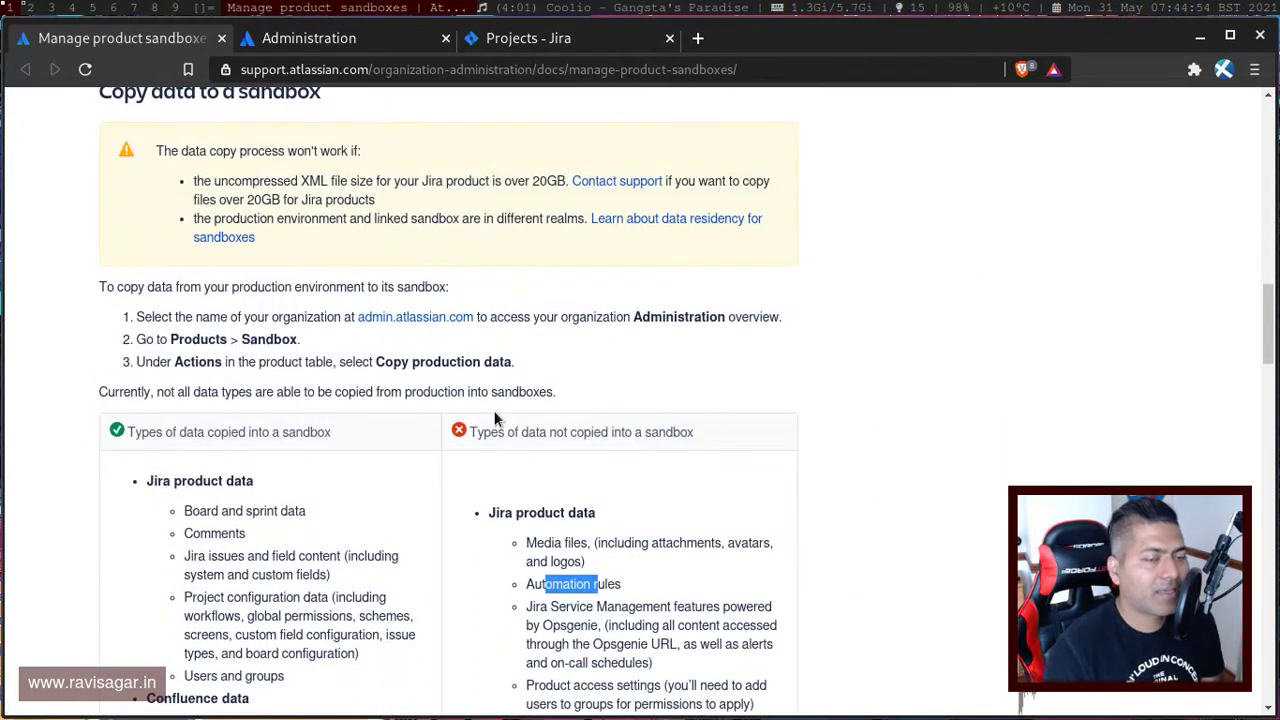
pyautogui.scroll(-3, 492, 412)
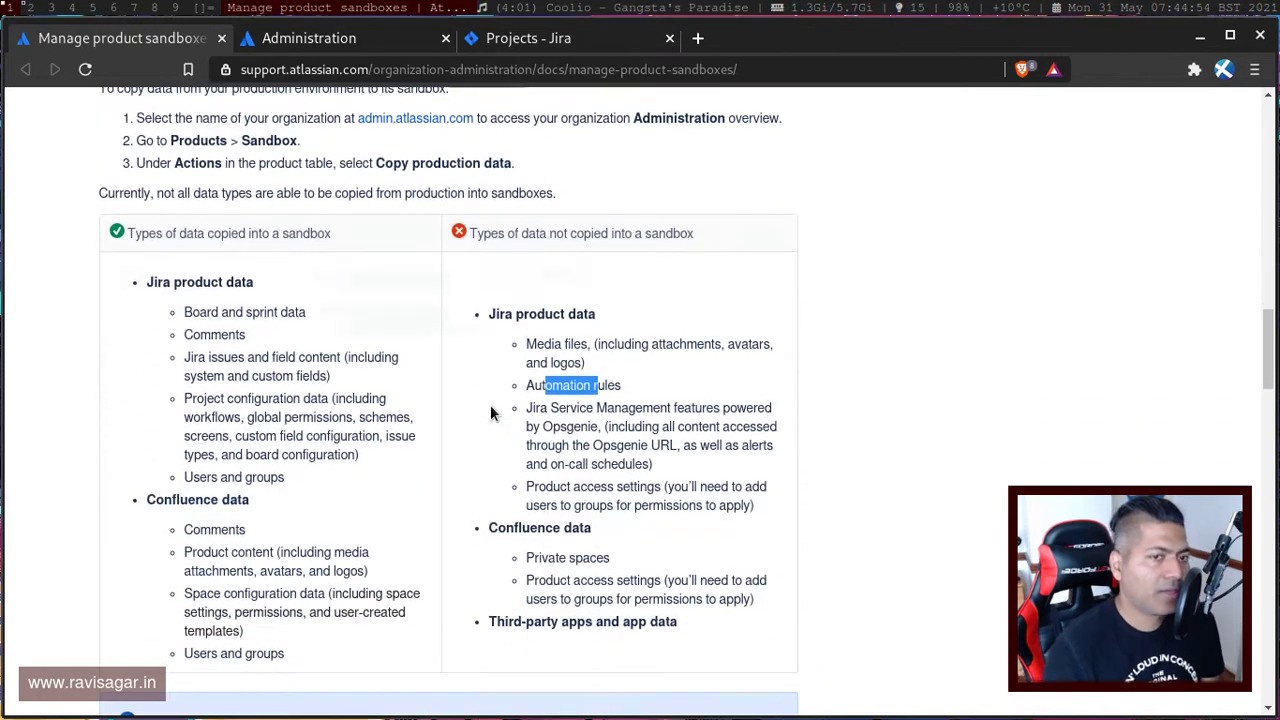
pyautogui.scroll(-3, 490, 412)
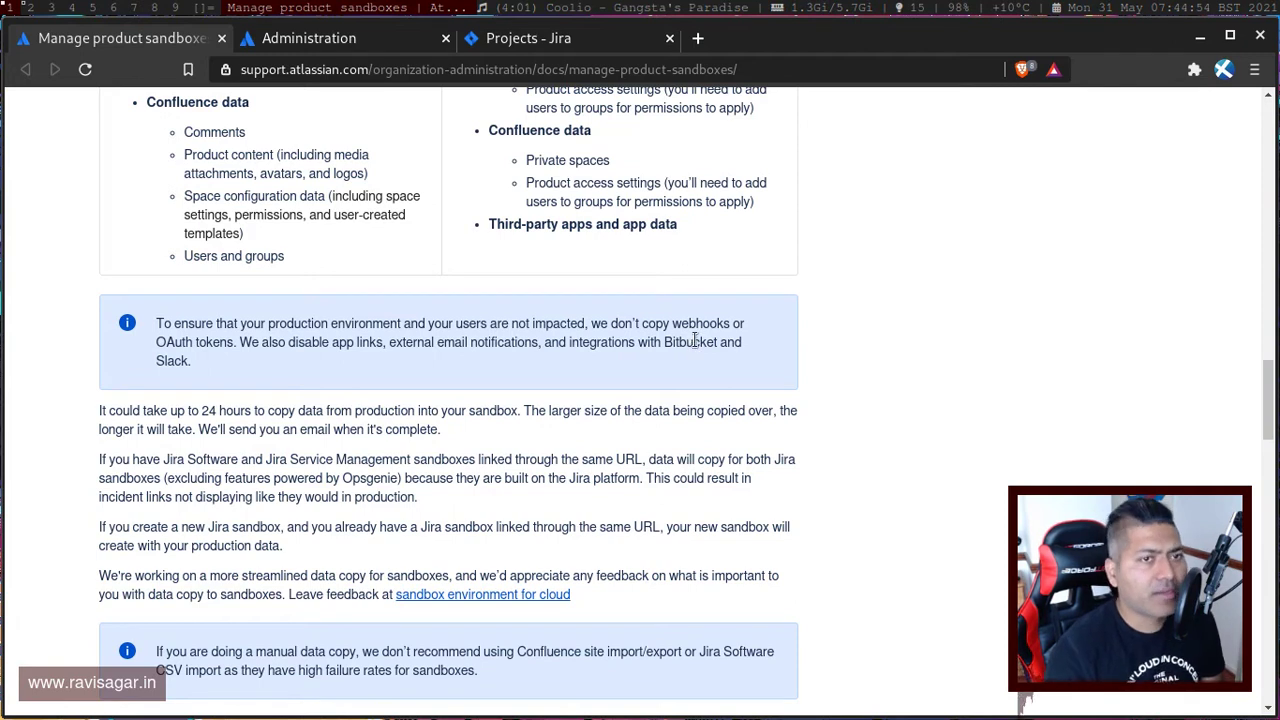
# Open The great plan from Jira Software's Plans list.
pyautogui.click(333, 38)
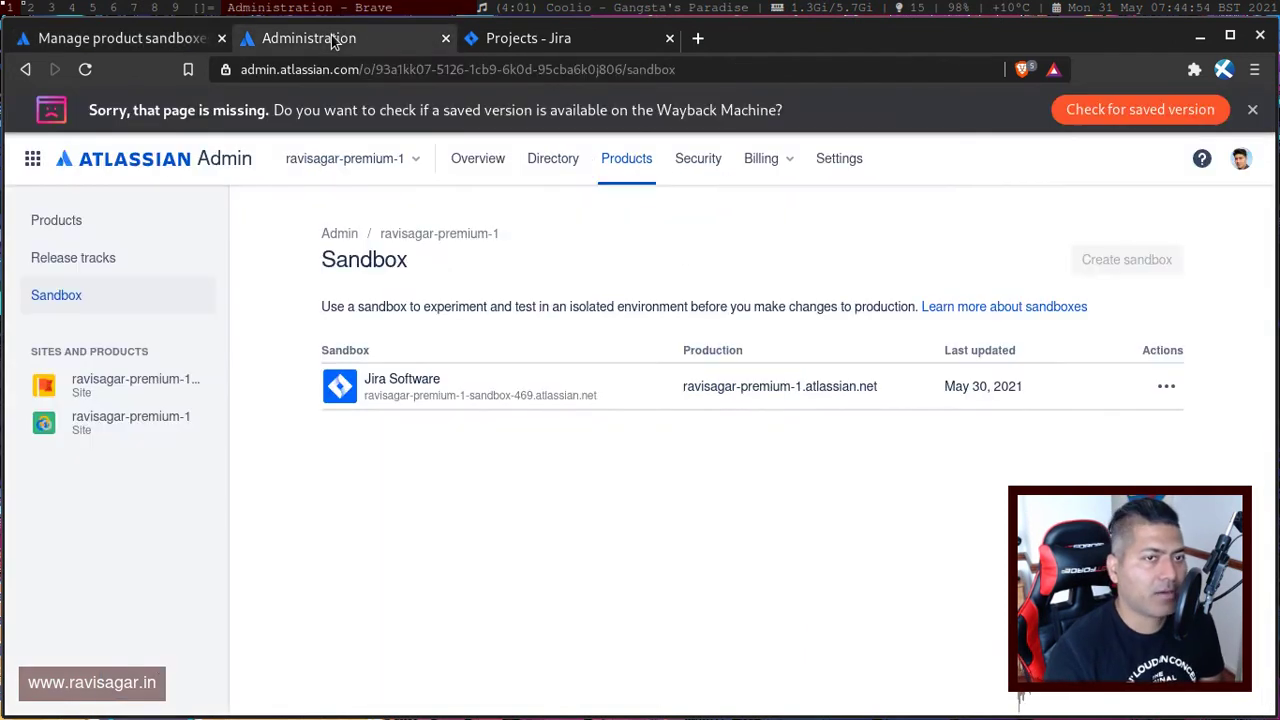
pyautogui.click(532, 44)
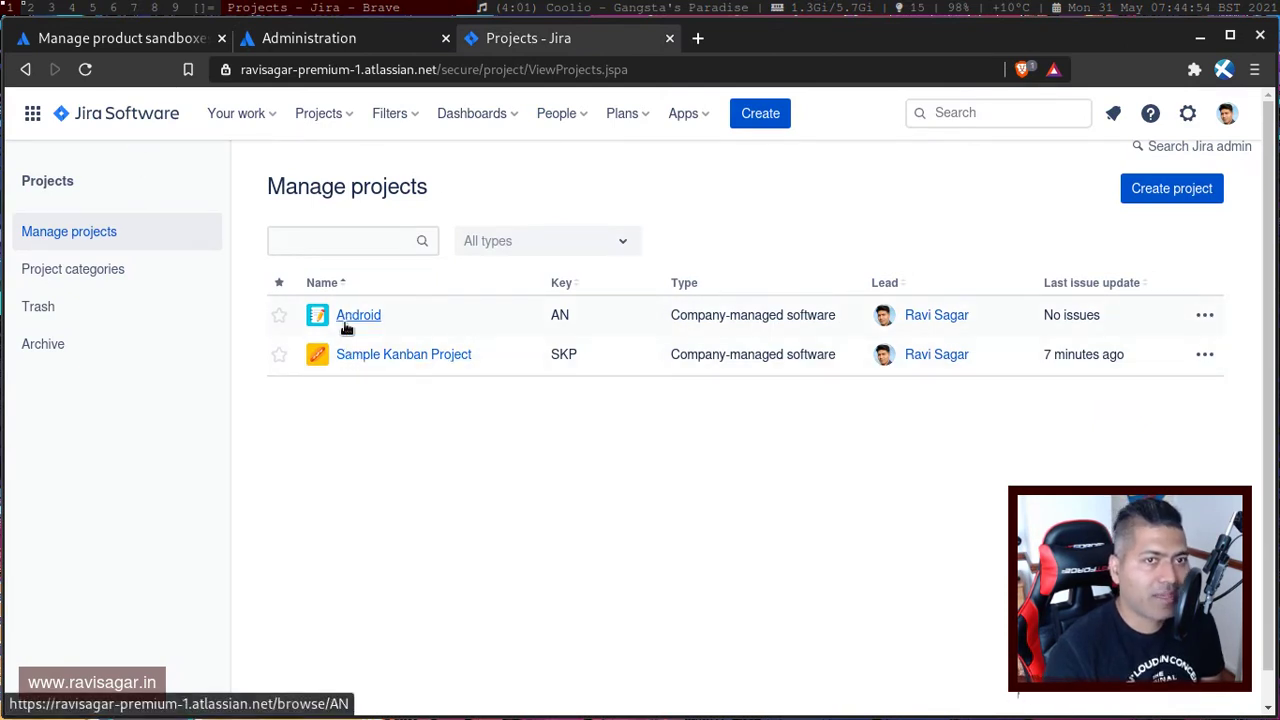
pyautogui.click(946, 114)
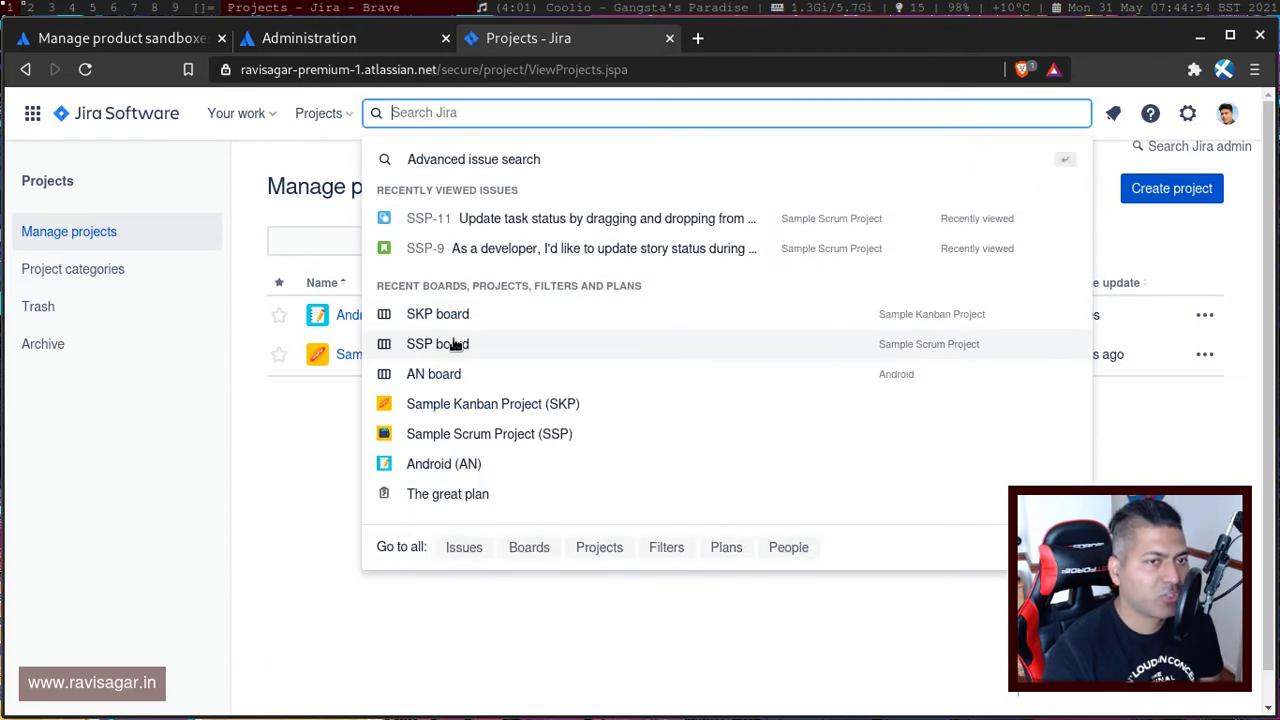
pyautogui.click(305, 440)
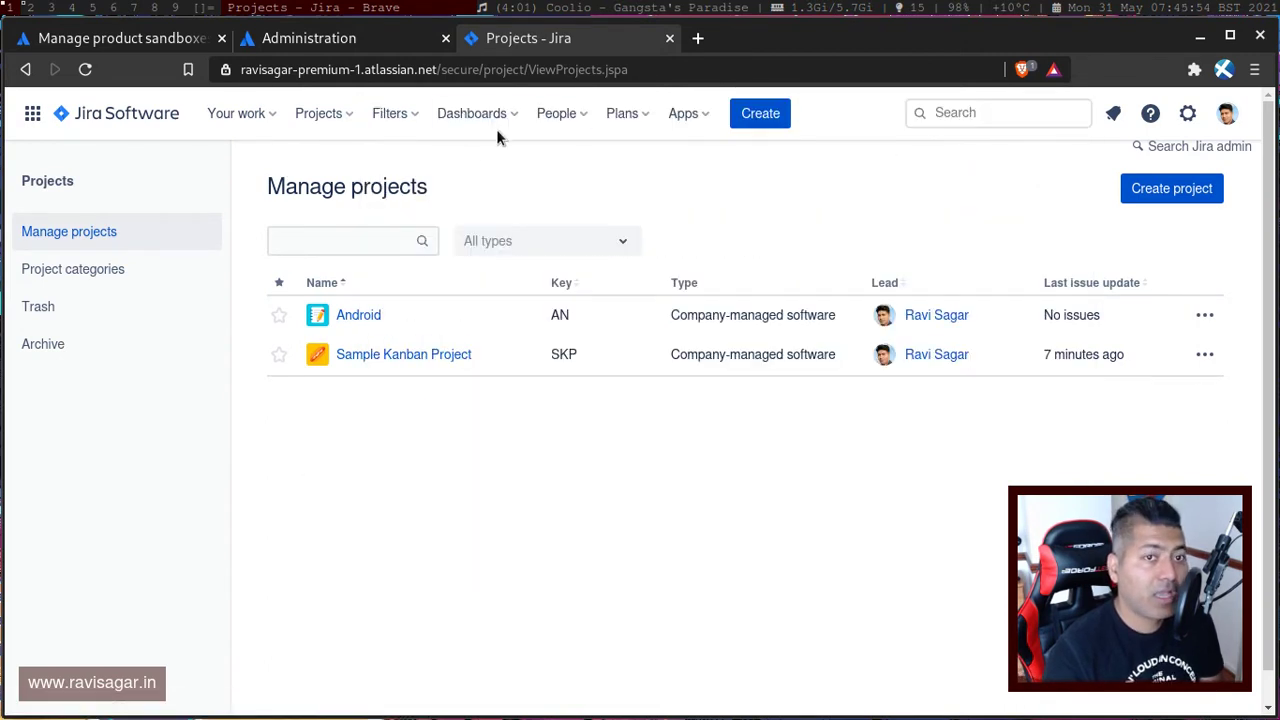
pyautogui.click(625, 114)
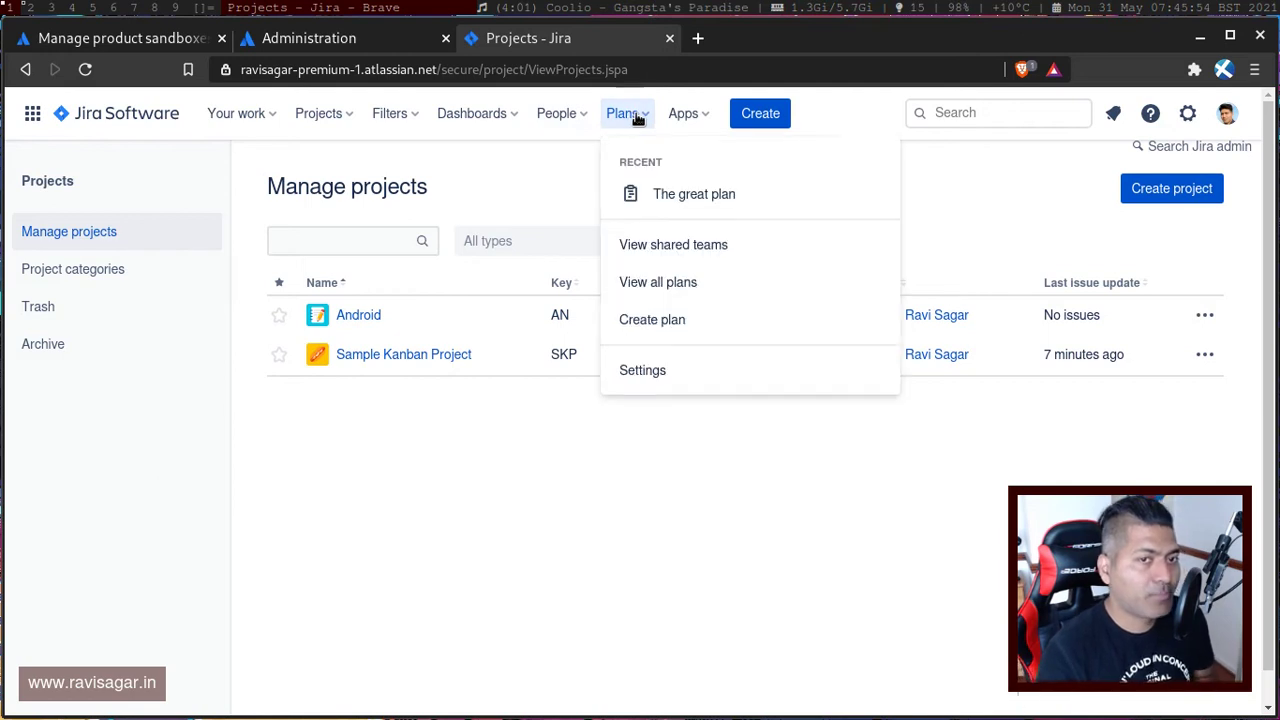
pyautogui.click(700, 197)
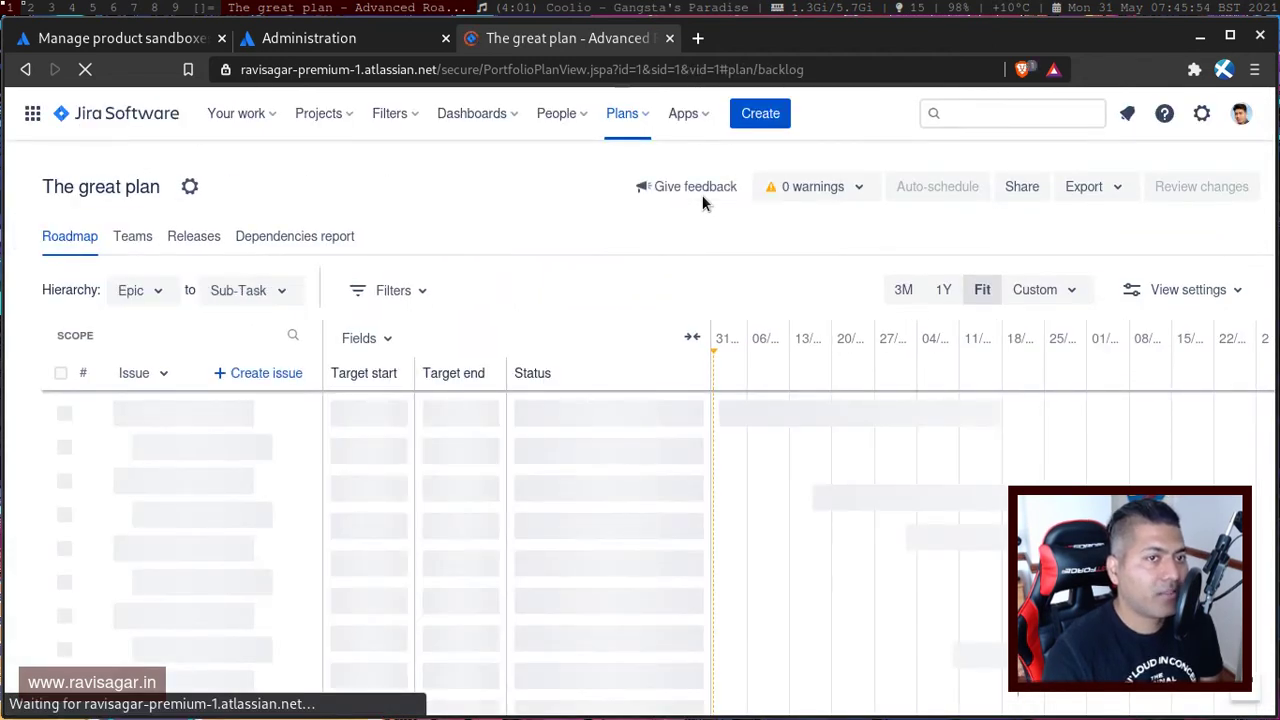
# Glance at the sandbox documentation, then return to The great plan roadmap.
pyautogui.click(115, 38)
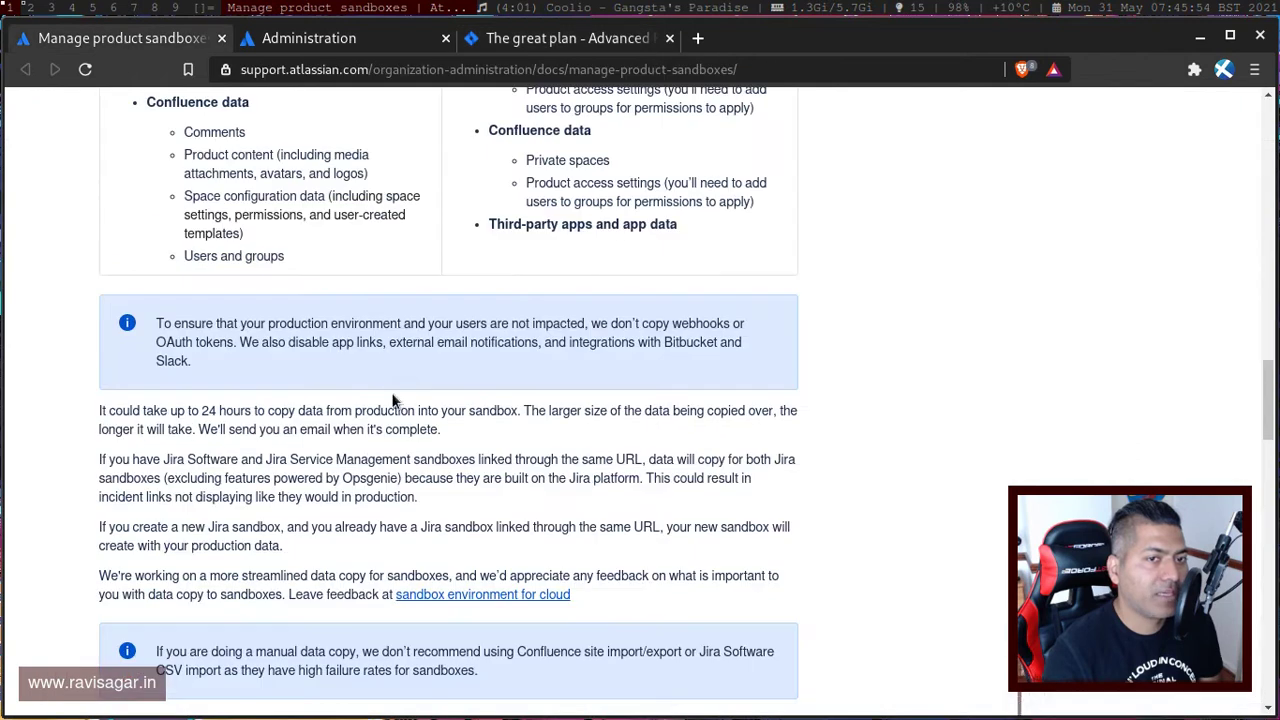
pyautogui.scroll(3, 568, 338)
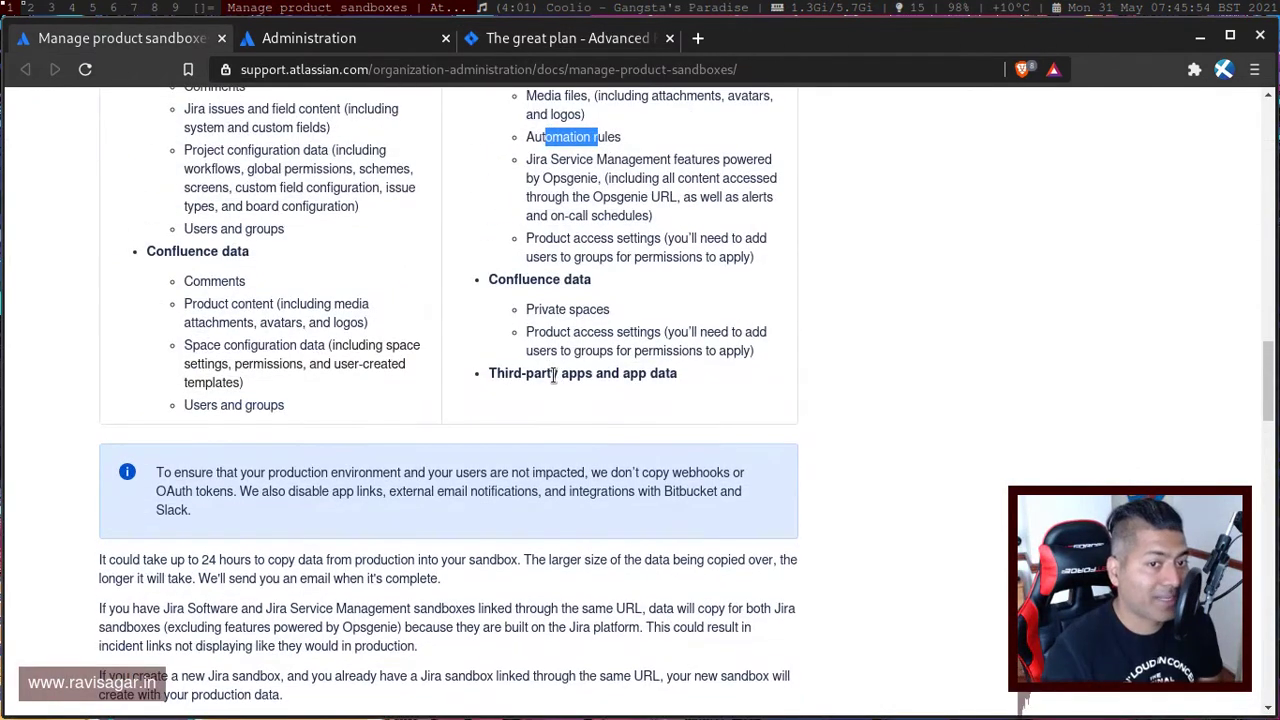
pyautogui.click(557, 44)
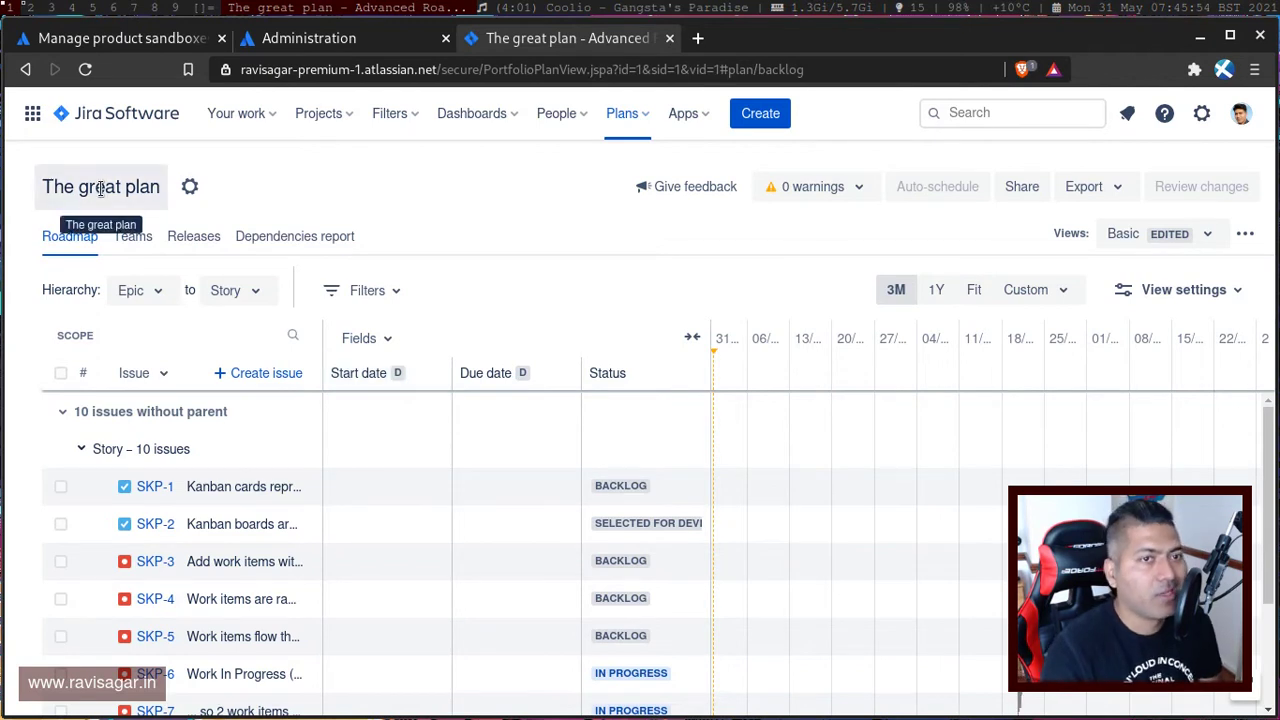
# Collapse the admin sidebar and choose Copy production data from the Jira Software sandbox's actions.
pyautogui.click(365, 45)
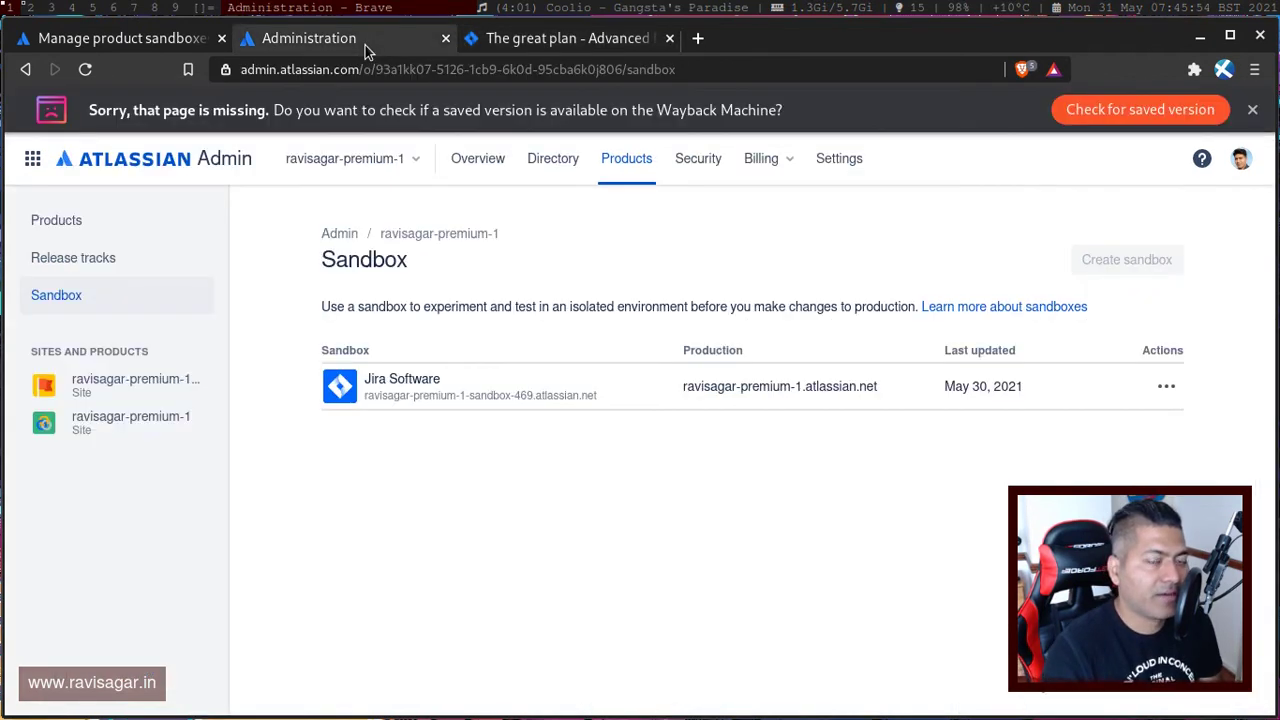
pyautogui.click(1168, 386)
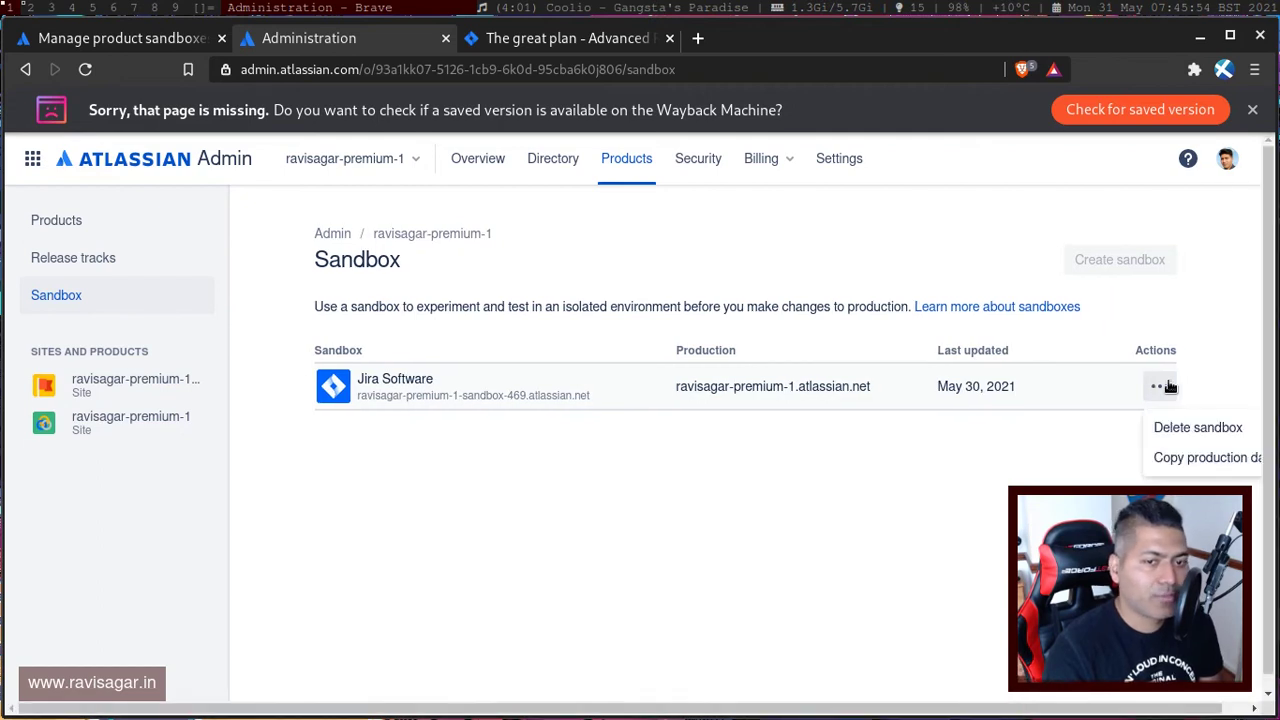
pyautogui.click(805, 628)
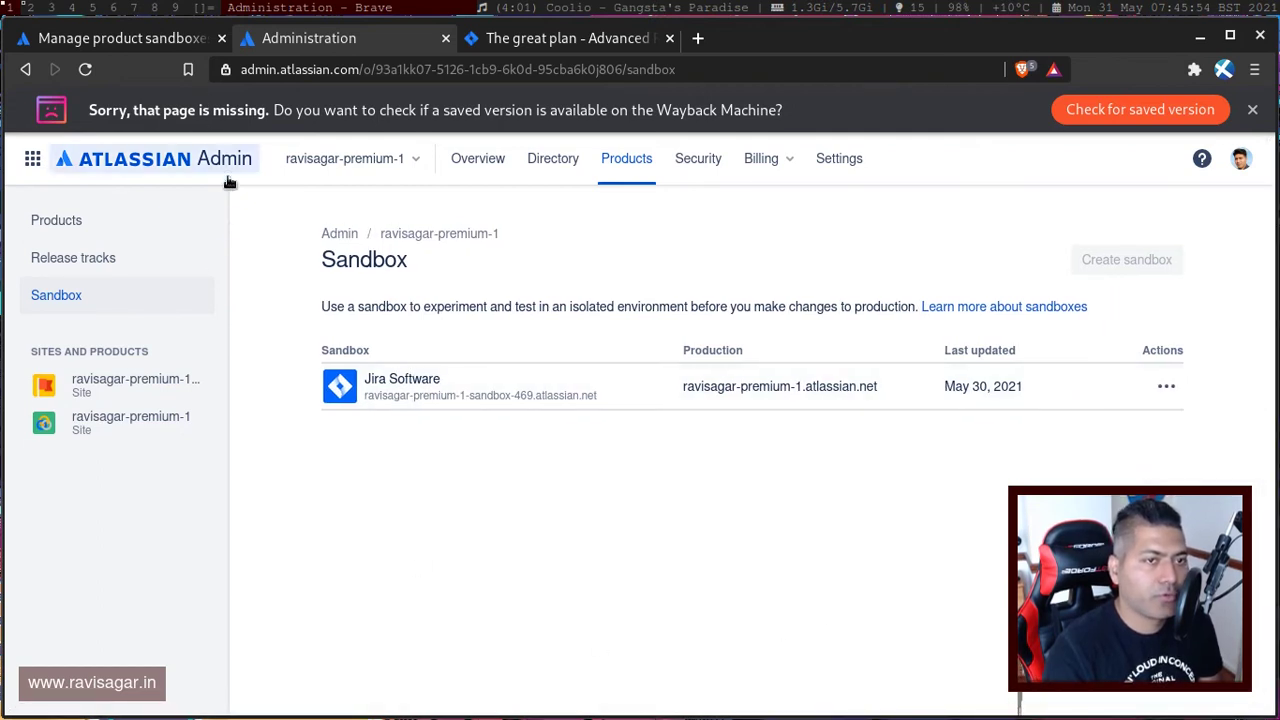
pyautogui.click(229, 223)
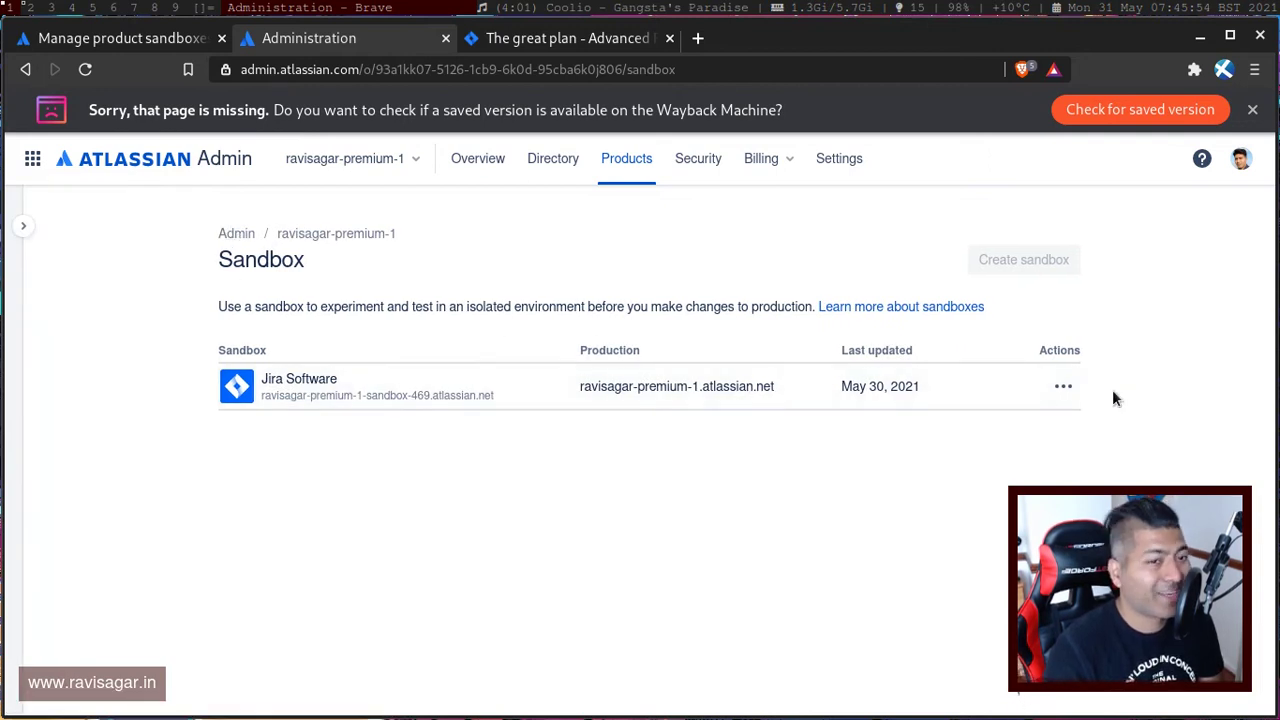
pyautogui.click(1058, 389)
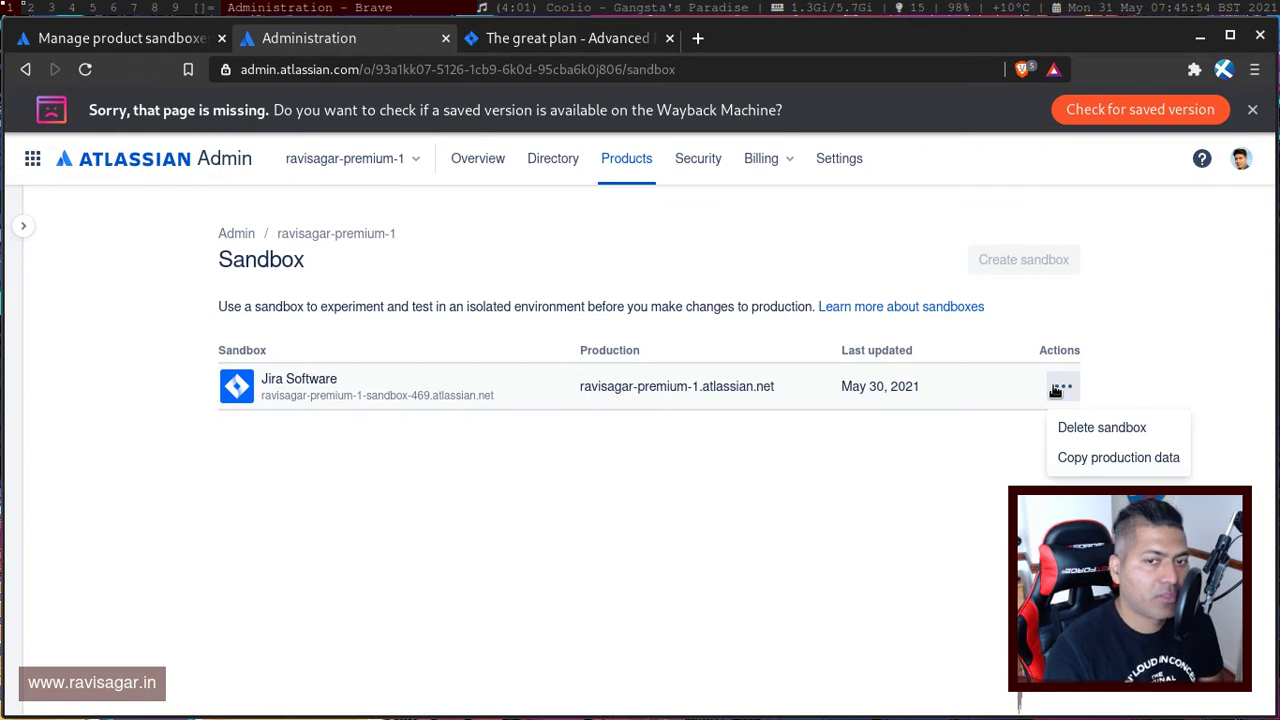
pyautogui.click(1129, 458)
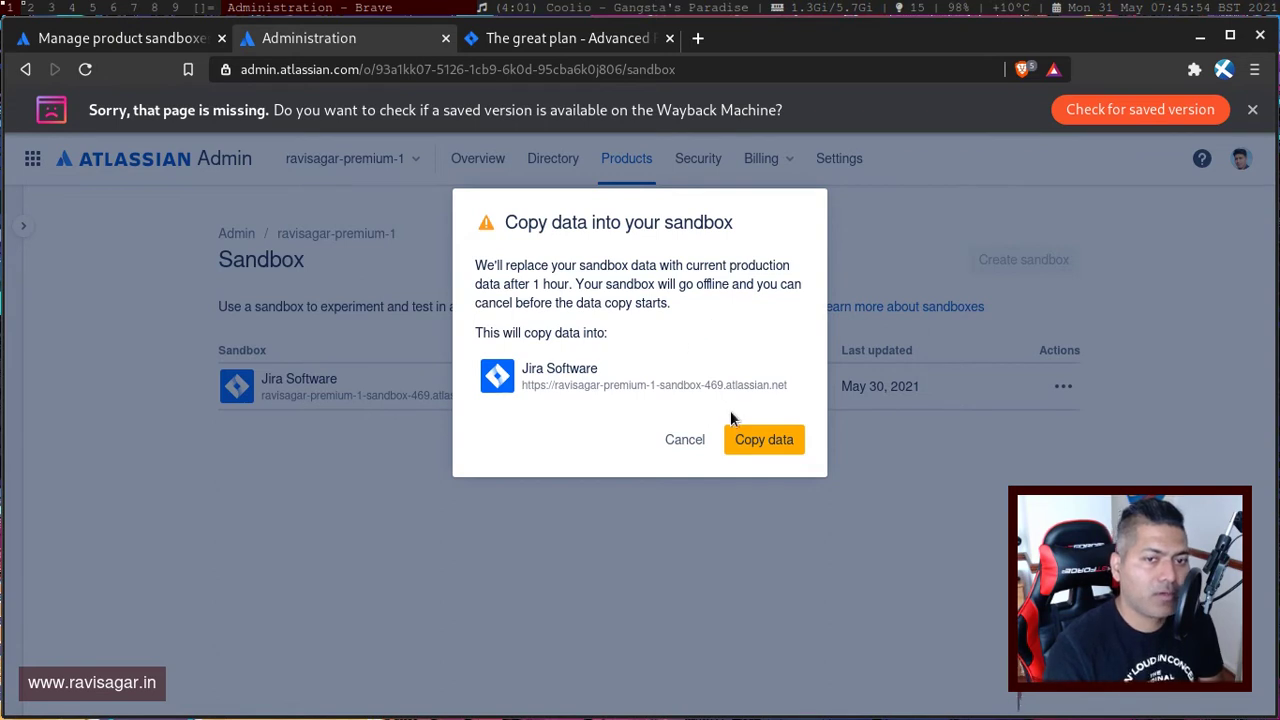
# Confirm Copy data so production data starts copying into the sandbox in 1 hour.
pyautogui.click(766, 444)
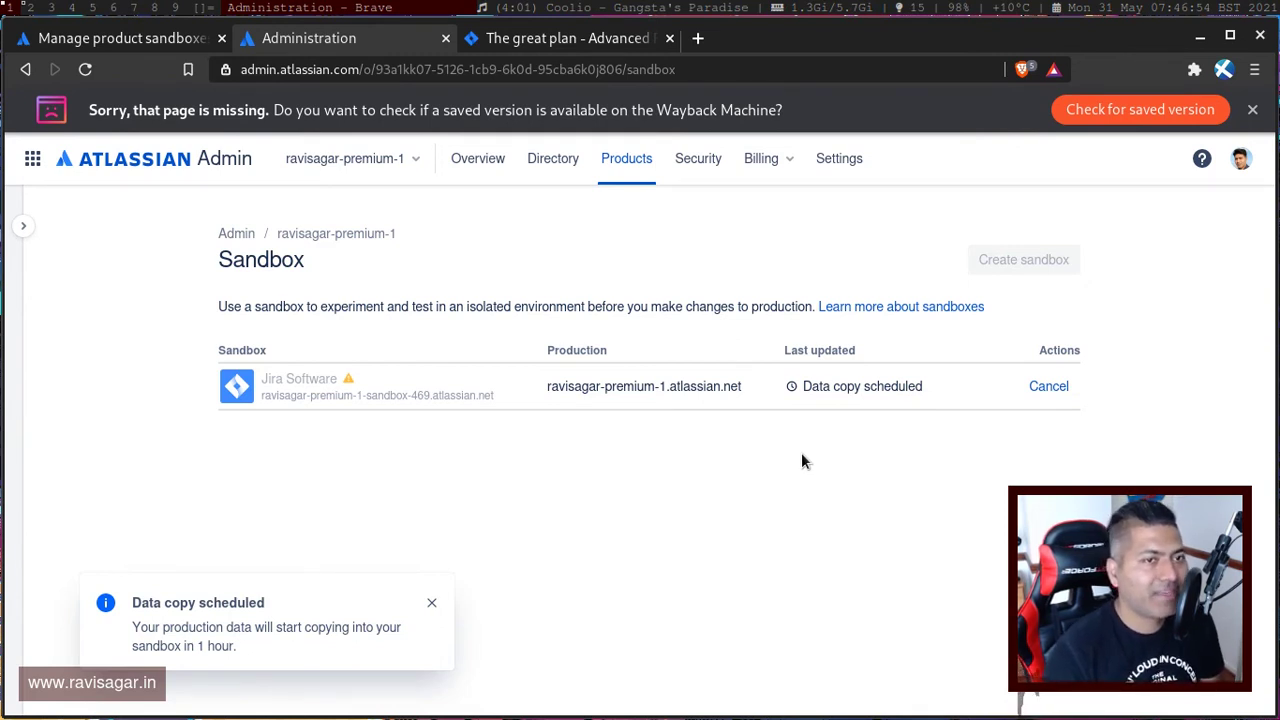
pyautogui.click(600, 40)
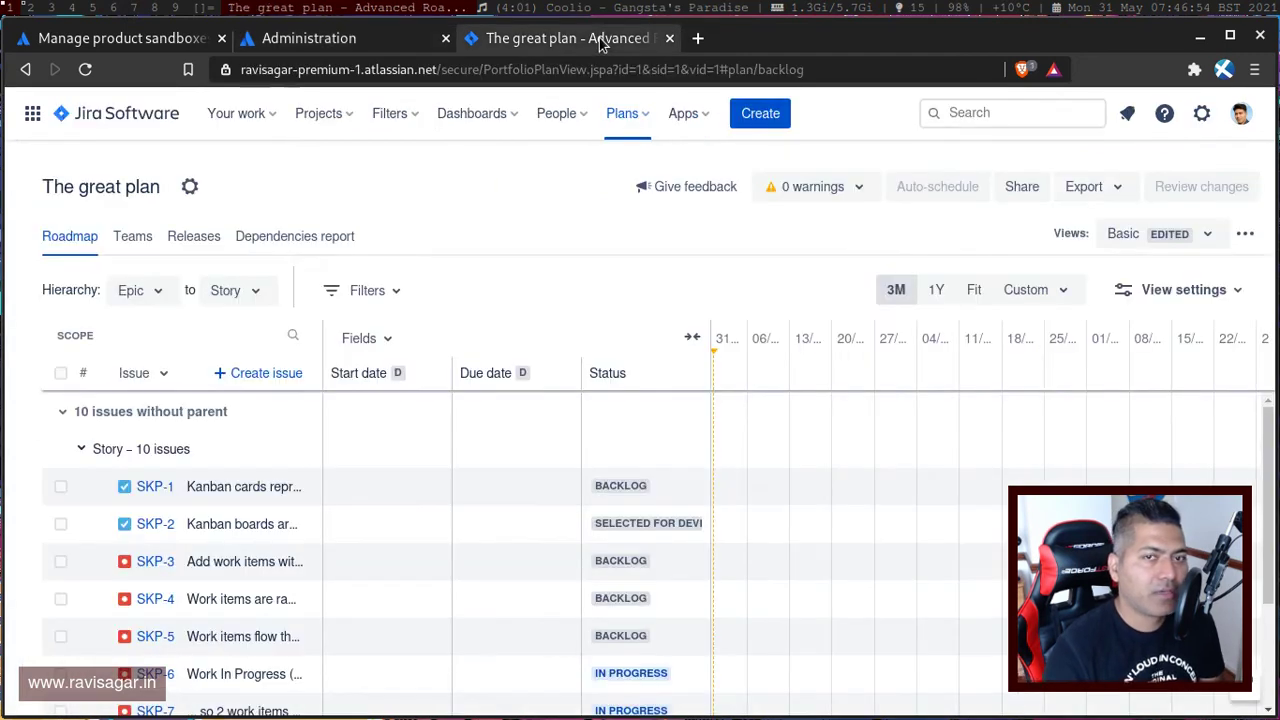
pyautogui.click(1202, 116)
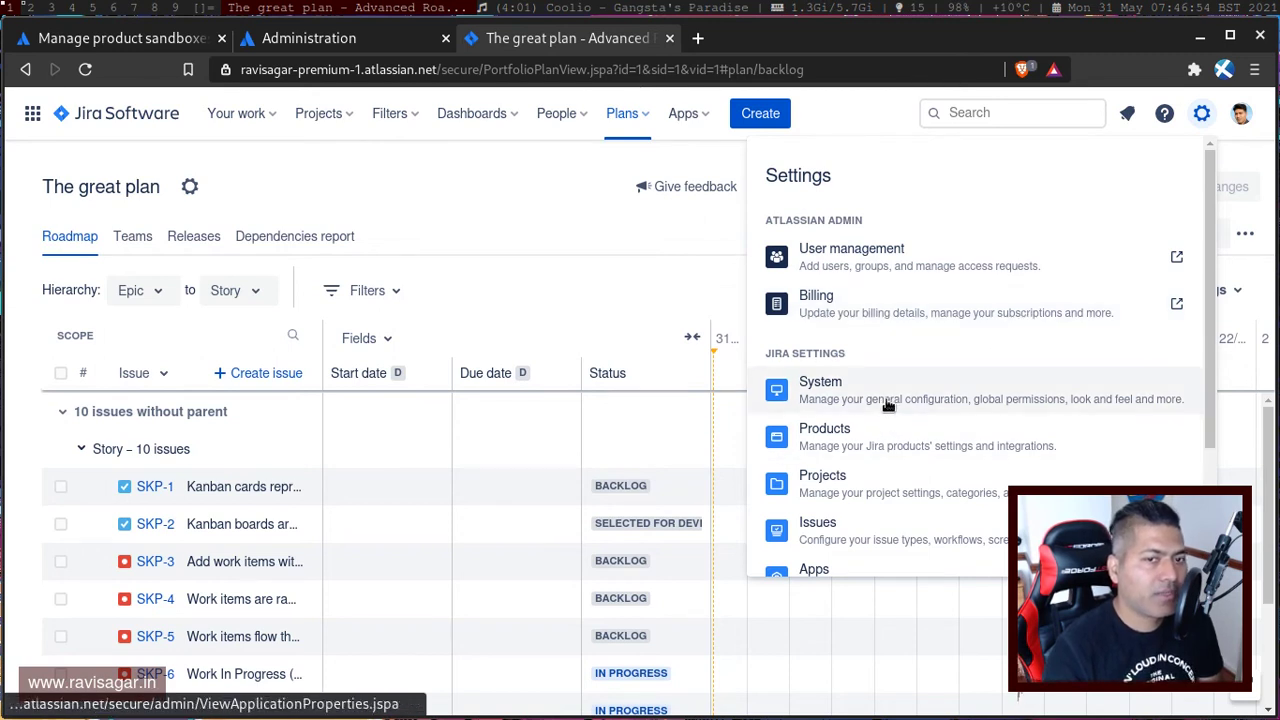
pyautogui.click(890, 545)
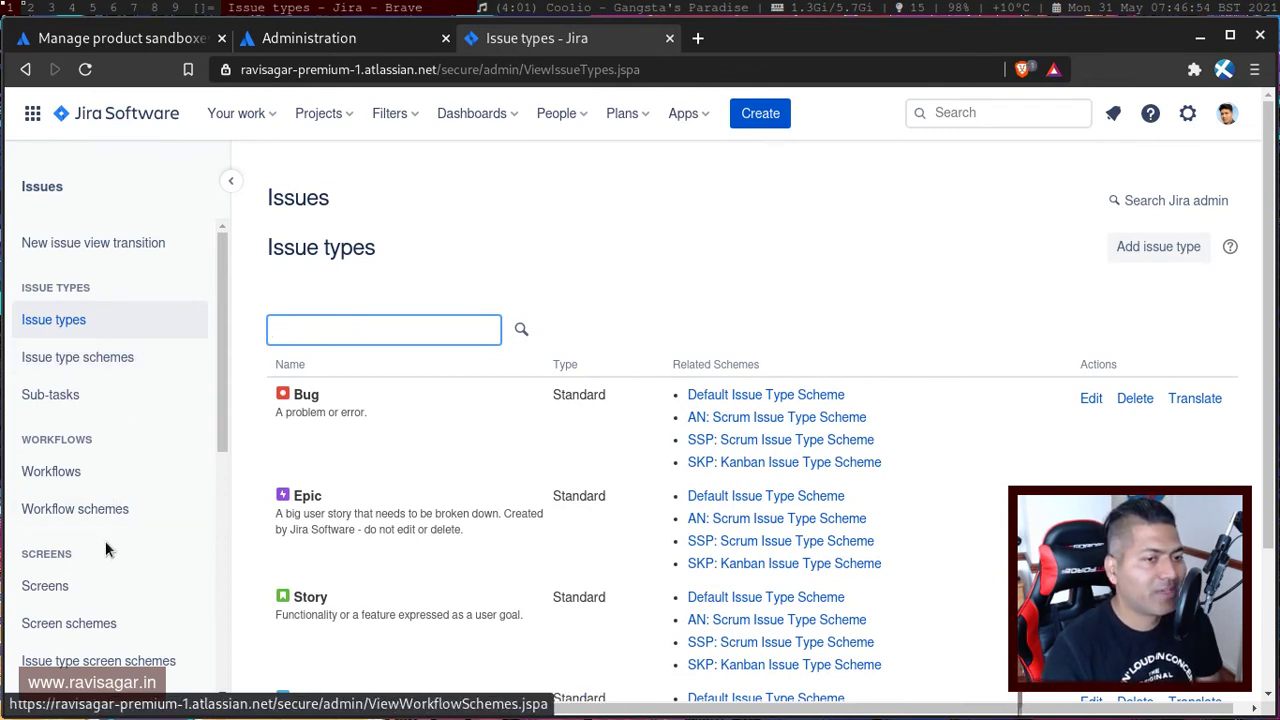
pyautogui.scroll(-1, 105, 552)
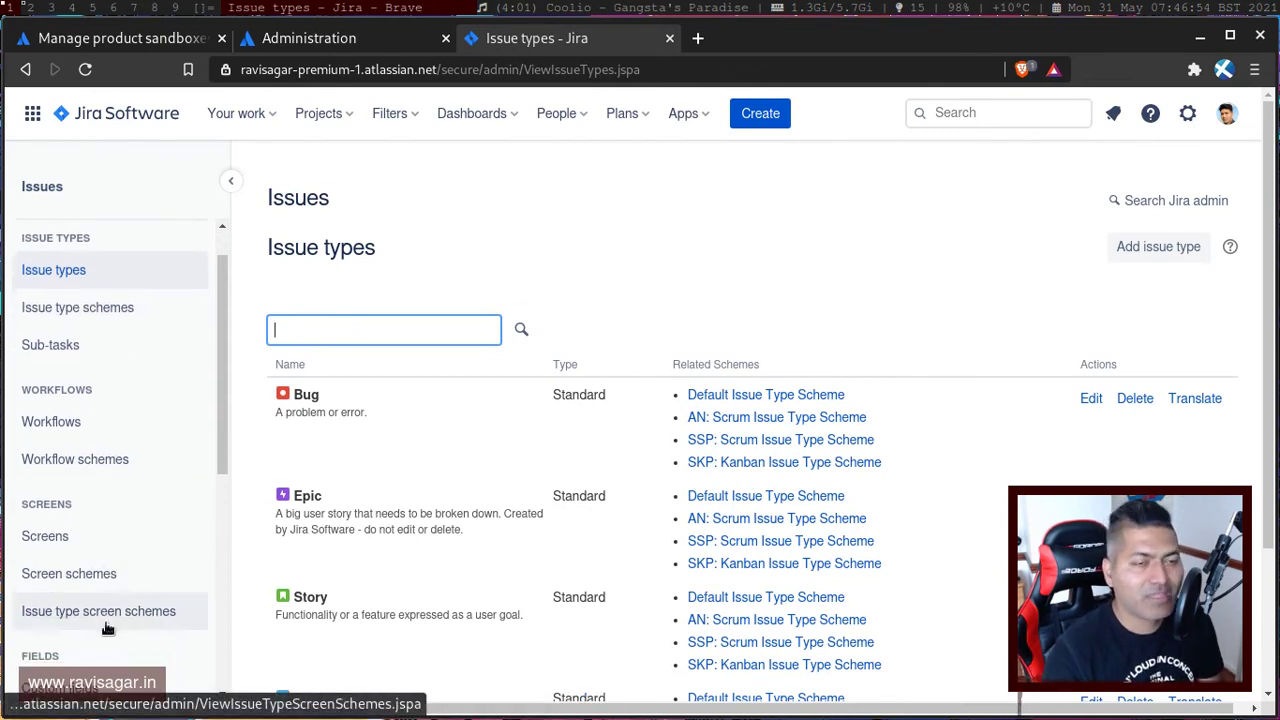
pyautogui.click(312, 42)
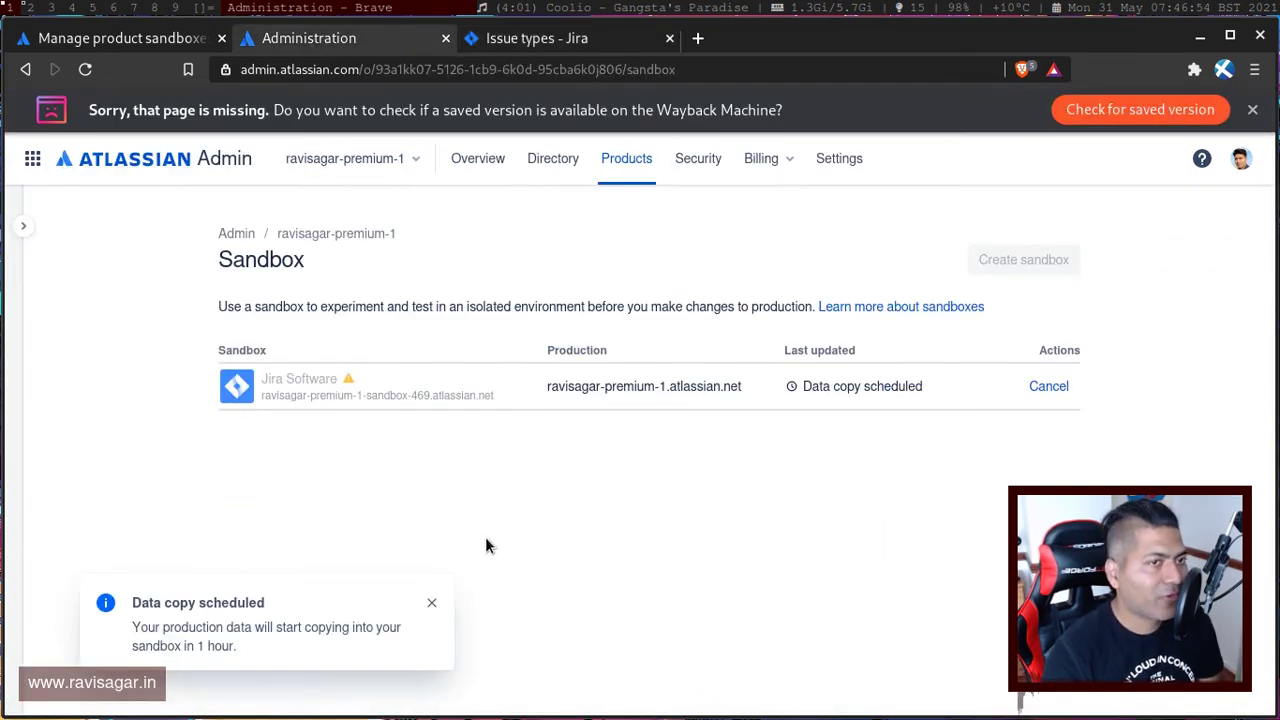
# Reload the sandbox page to verify the scheduled copy, then switch to workspace 3.
pyautogui.click(87, 75)
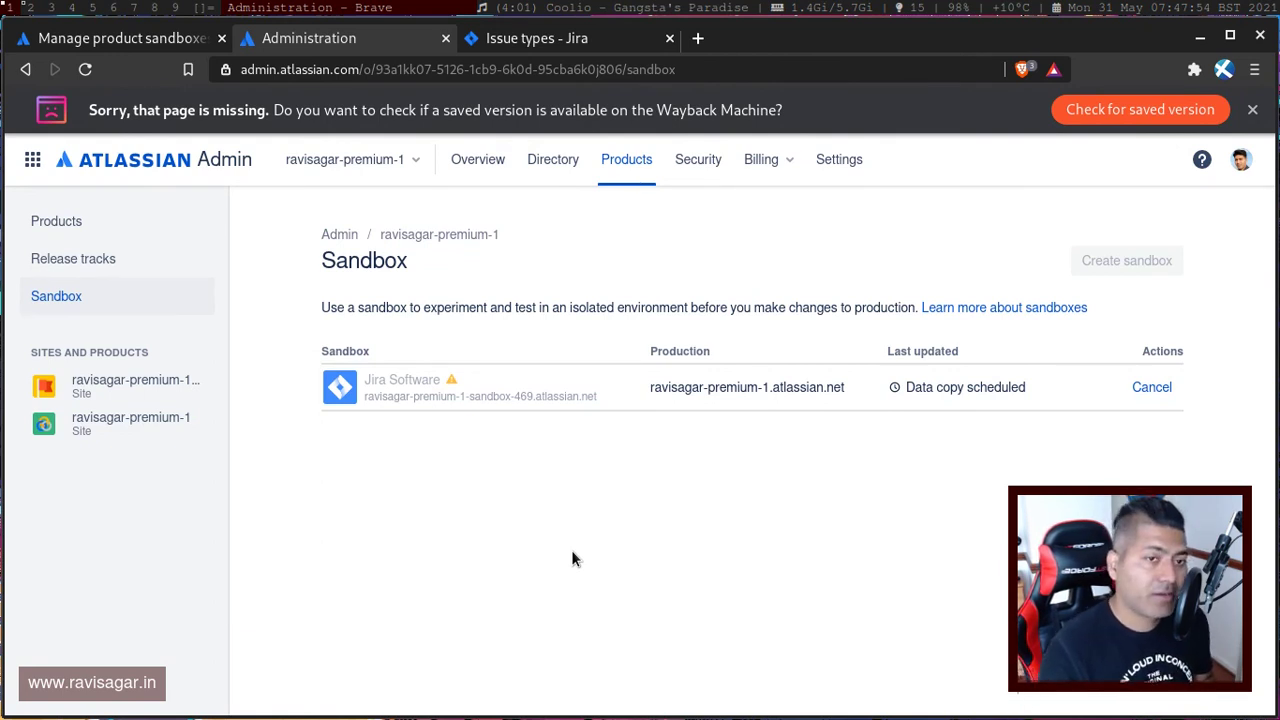
pyautogui.press('super+3')
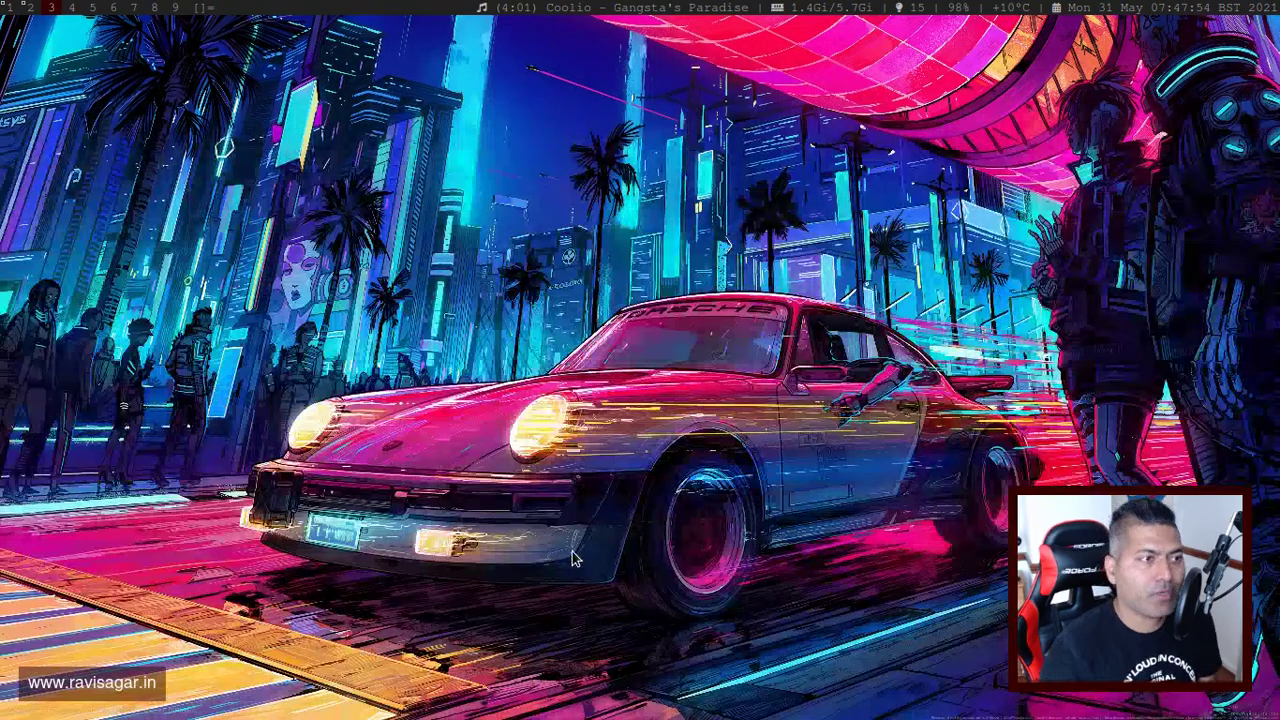